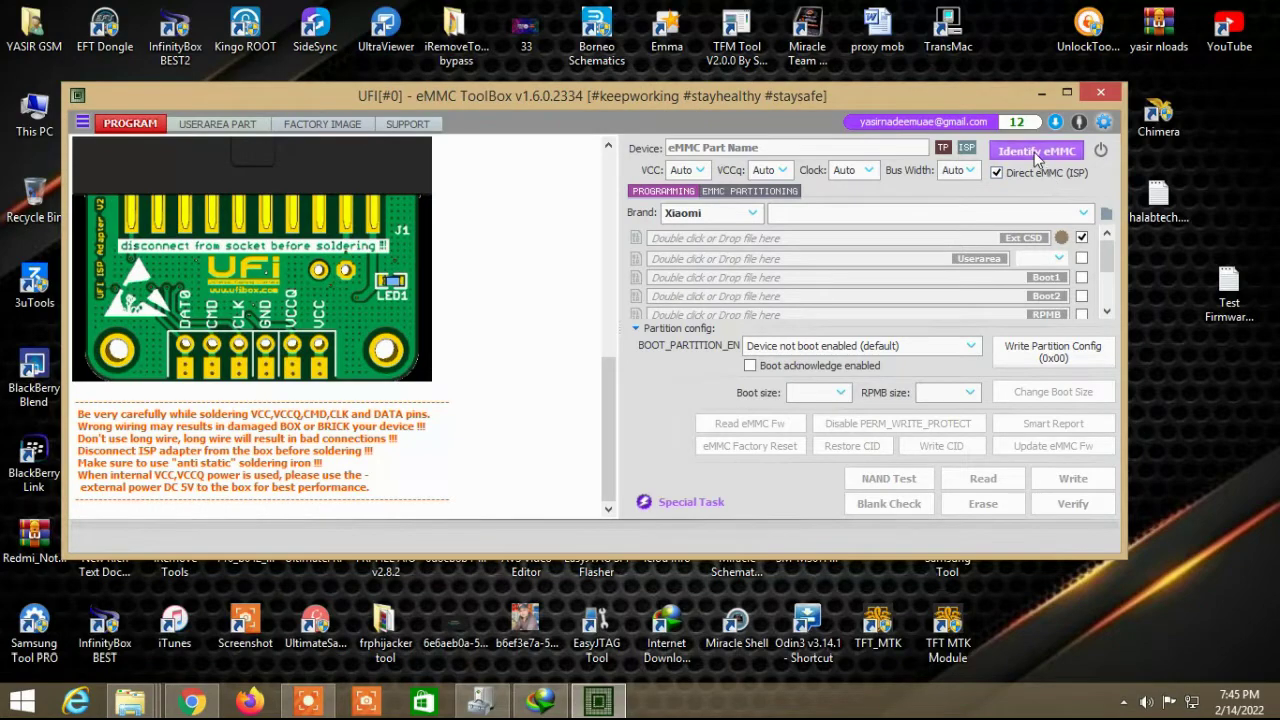
Step: Identify the phone's eMMC over the direct ISP connection and highlight the device model in the Android system info log
click(1036, 152)
right_click(1002, 24)
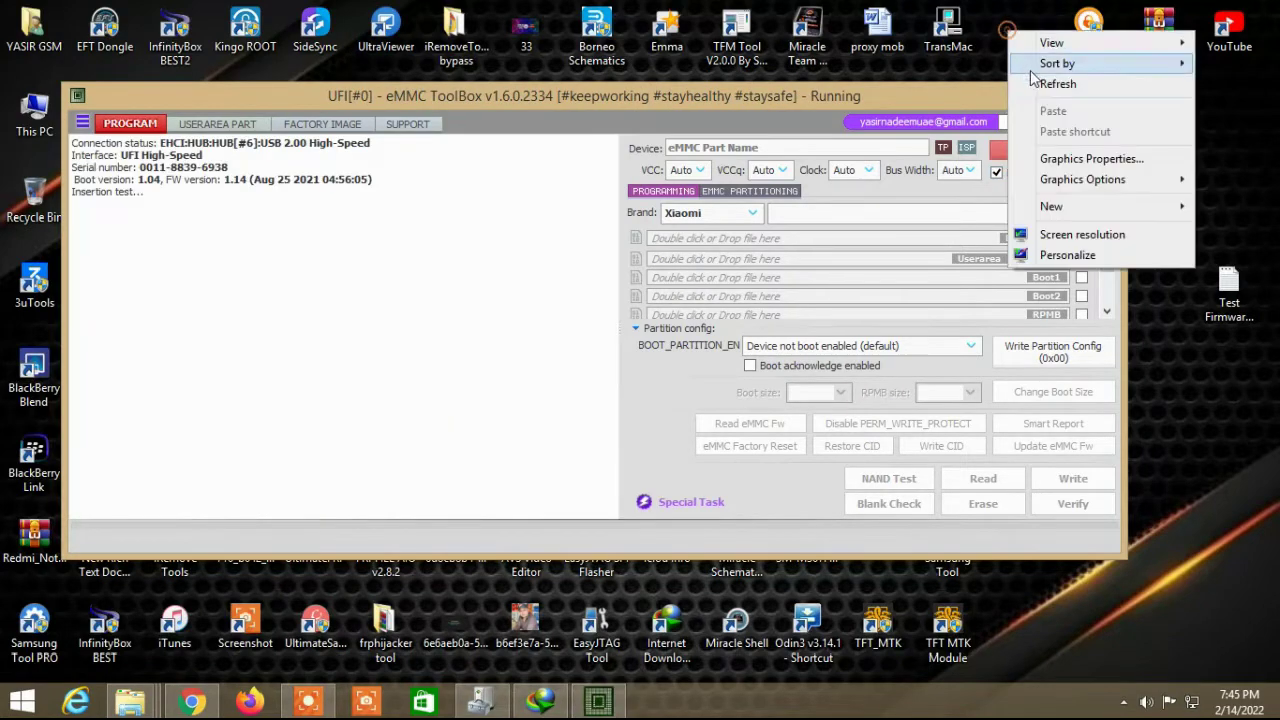
click(1033, 80)
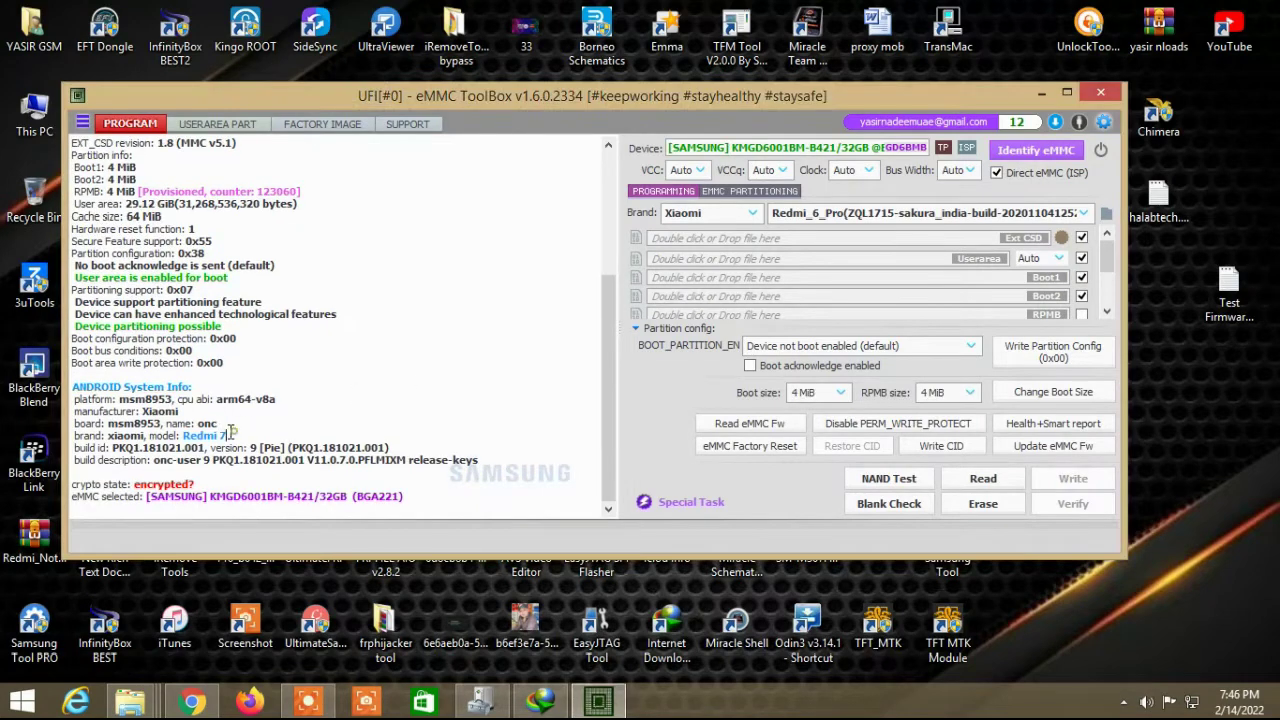
drag(228, 436, 182, 436)
right_click(205, 440)
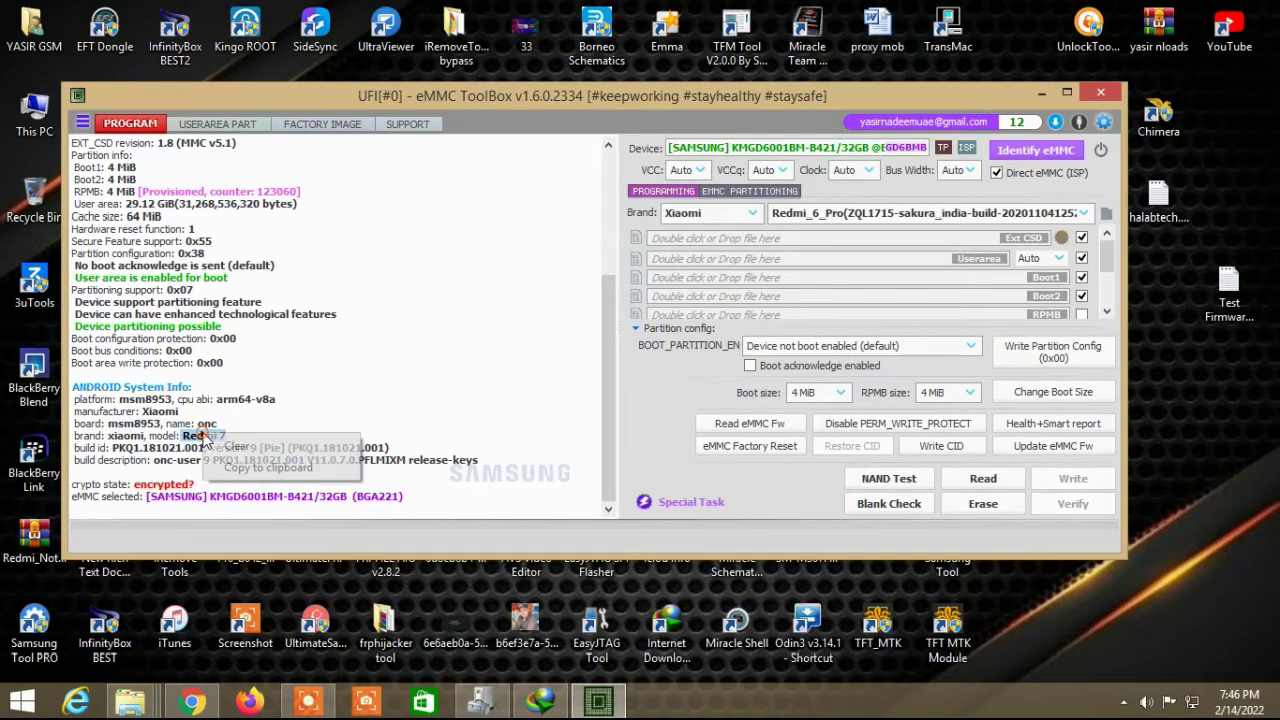
click(232, 448)
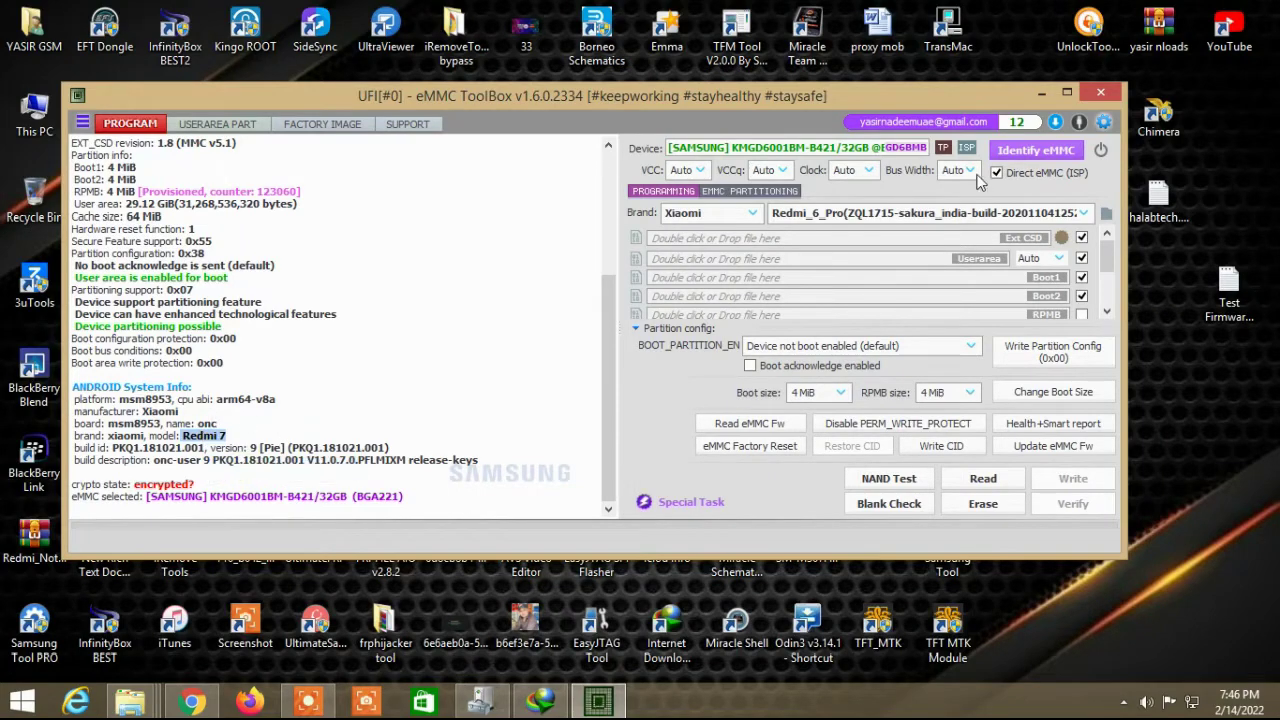
Step: Switch to the UFI eMMC ToolBox installation folder in File Explorer and check the contents of its emmc subfolder
click(1041, 92)
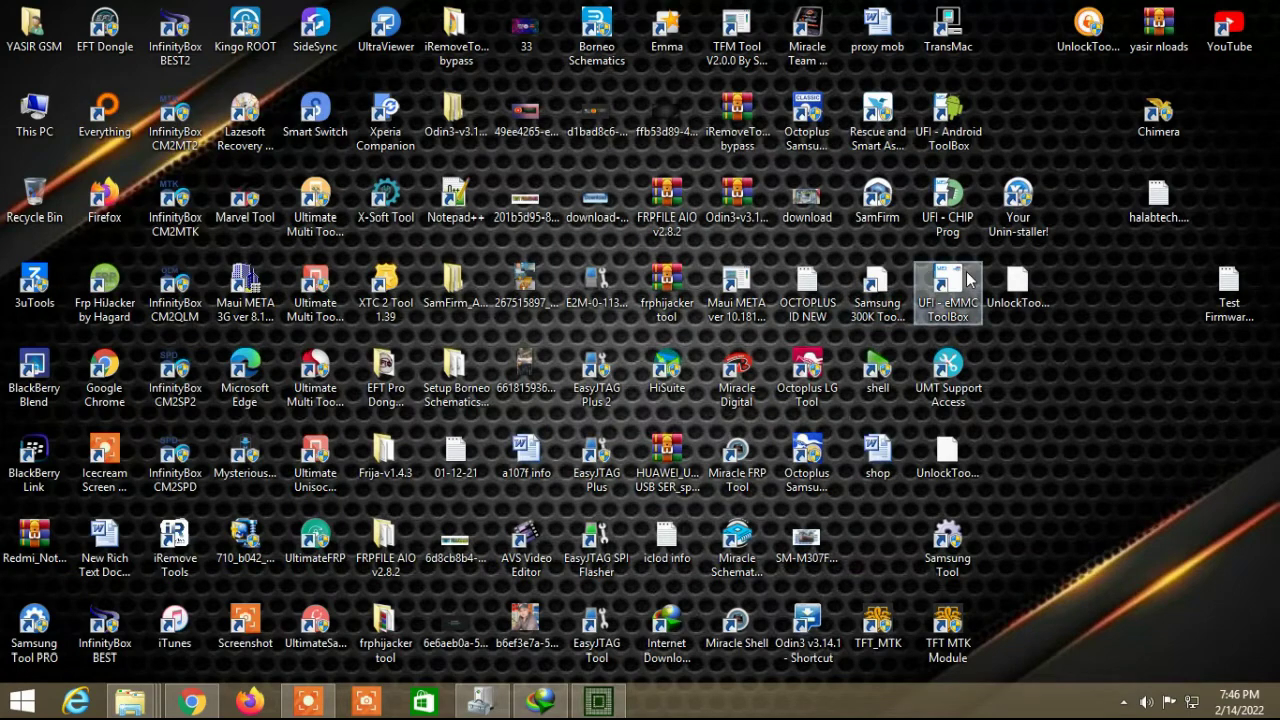
right_click(967, 280)
click(982, 192)
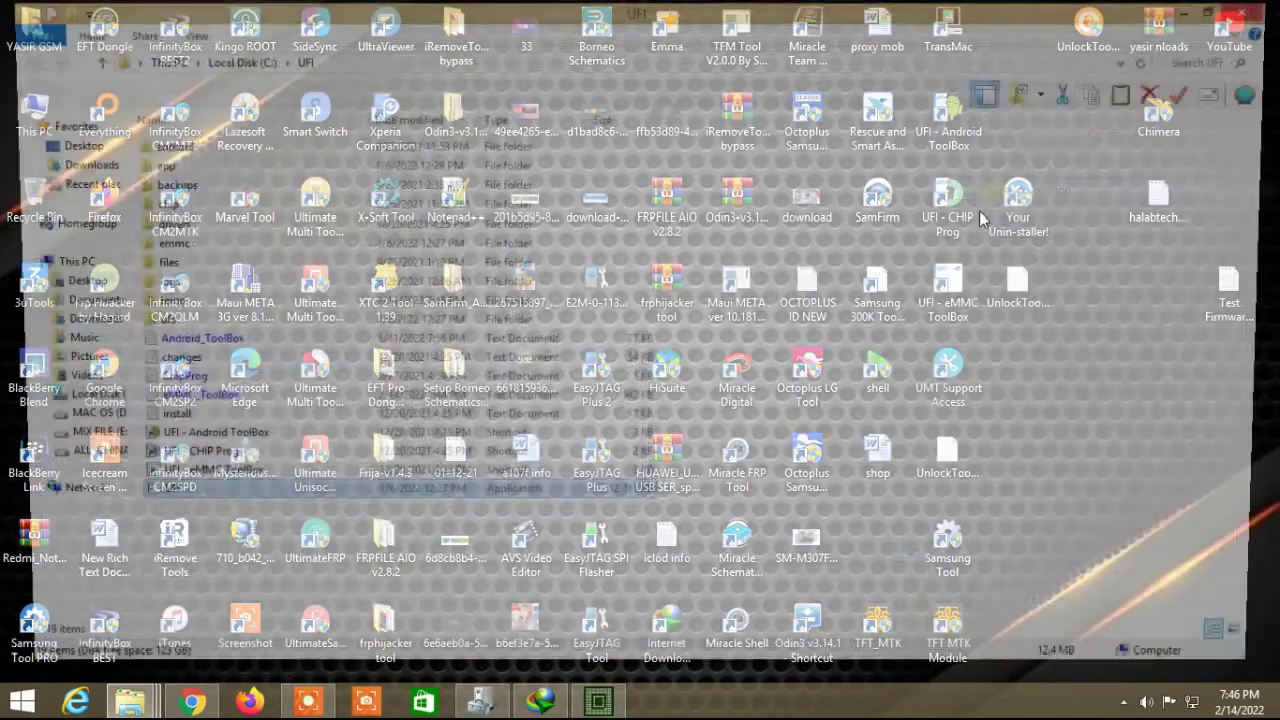
double_click(179, 244)
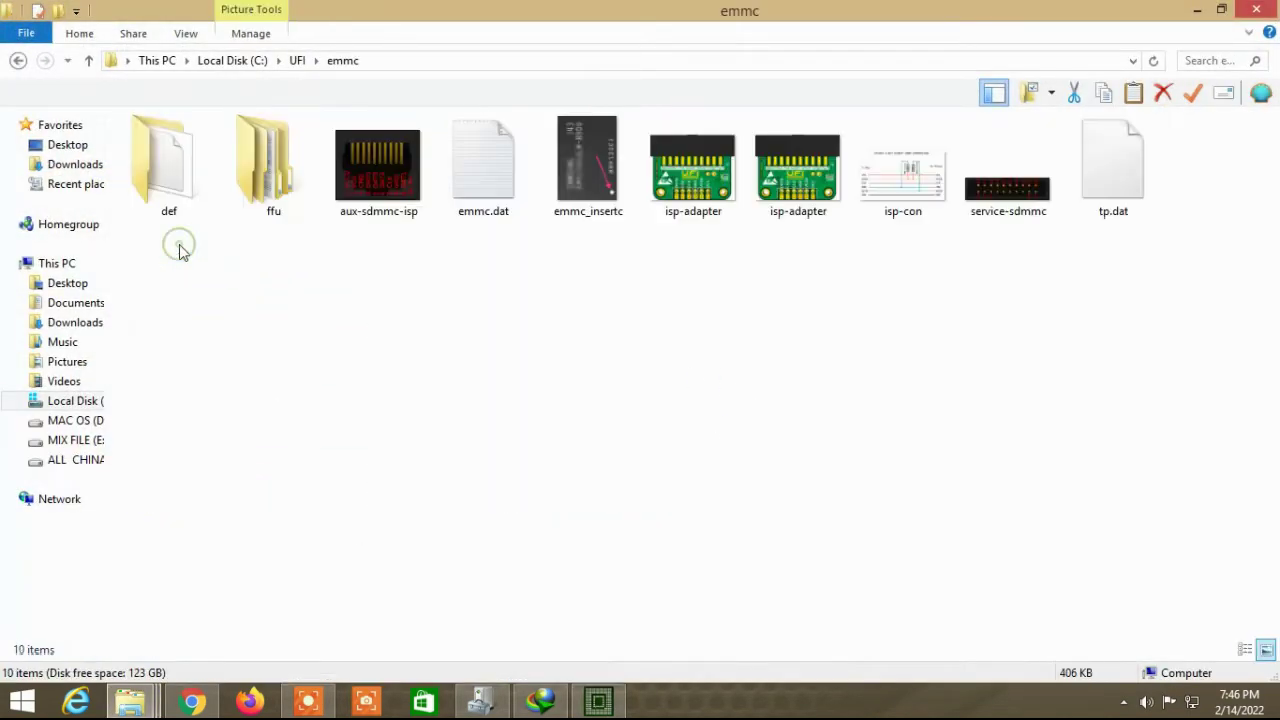
click(18, 61)
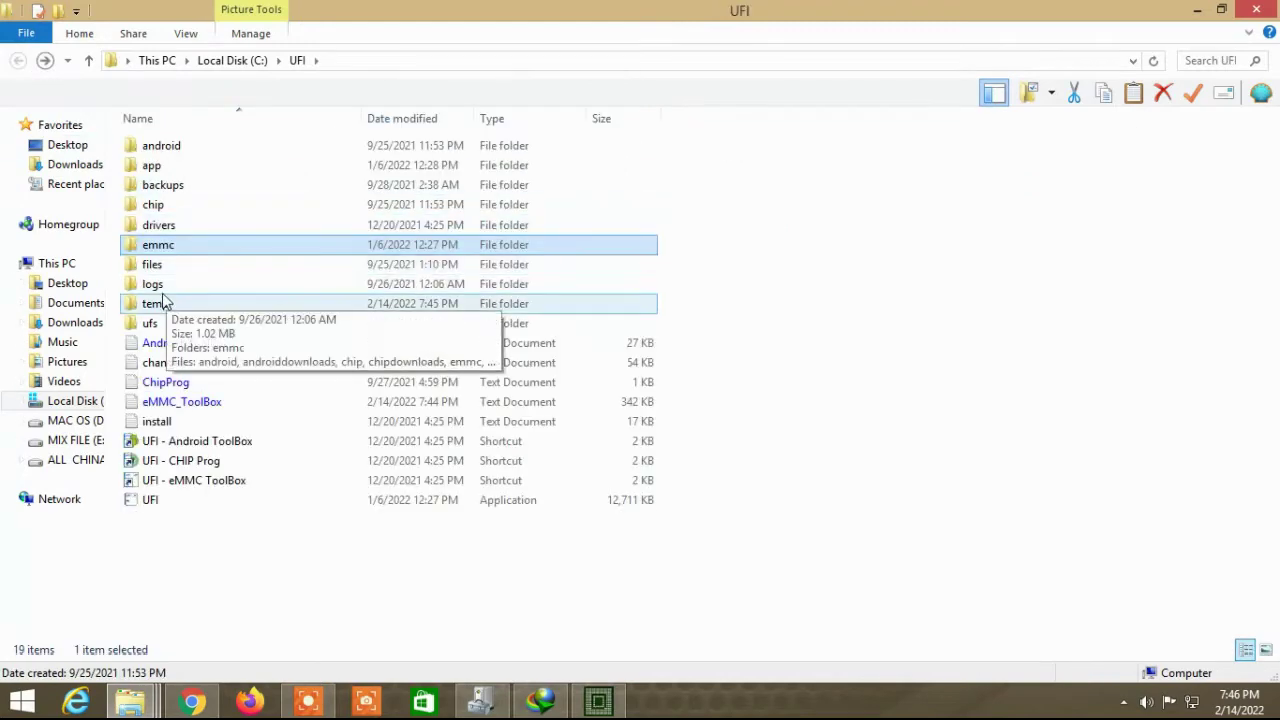
Step: Browse to the files\eMMC\Xiaomi folder to examine the saved dump and partition backup files
double_click(152, 264)
double_click(165, 165)
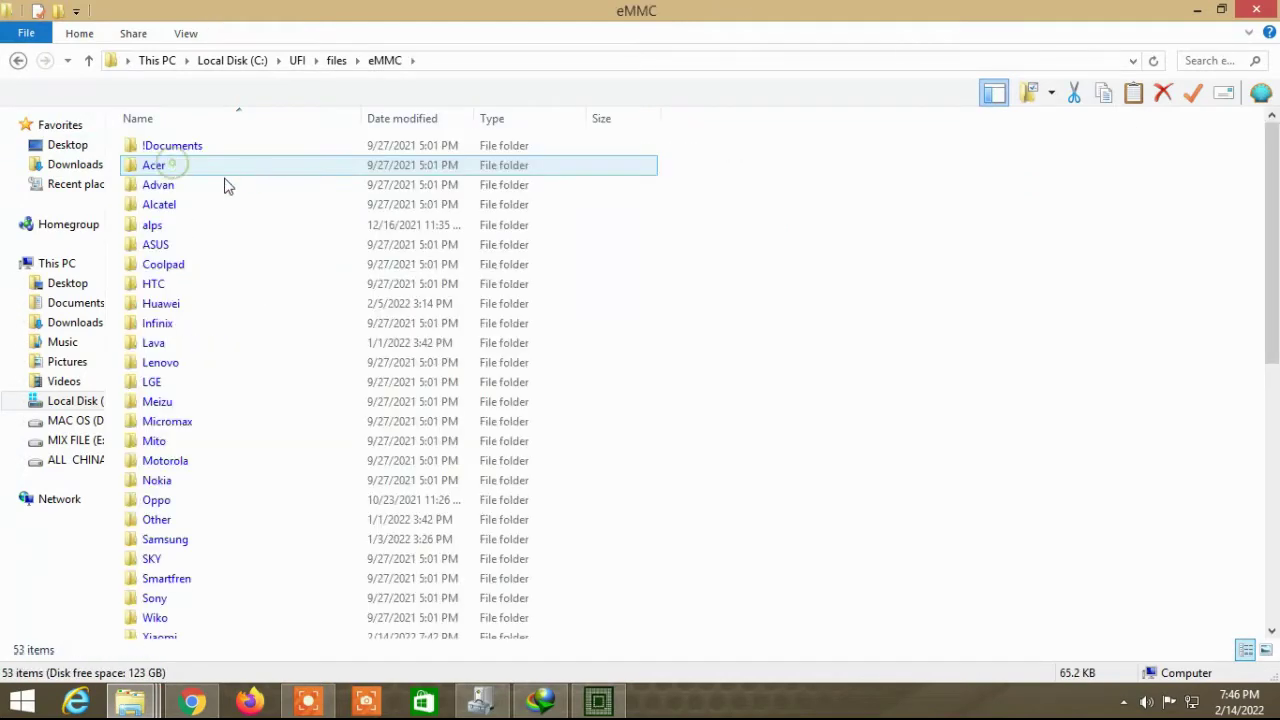
scroll(286, 360, down, 6)
click(182, 296)
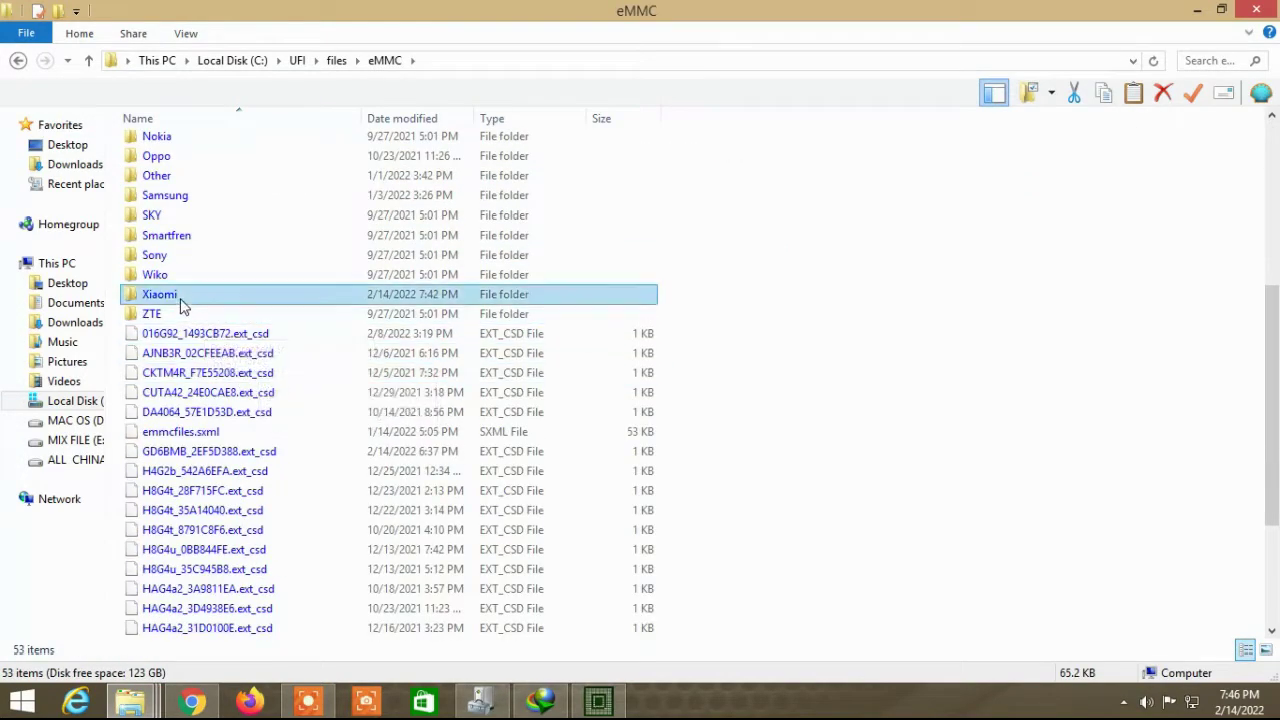
double_click(160, 295)
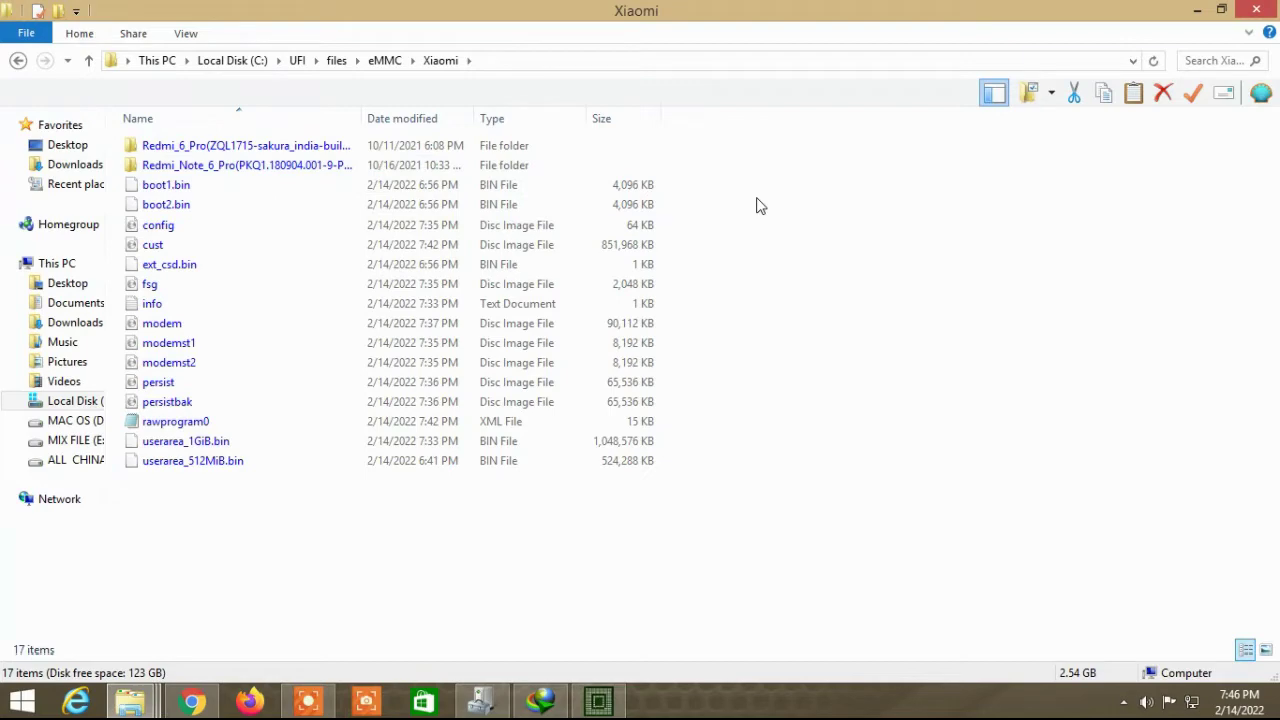
click(1197, 12)
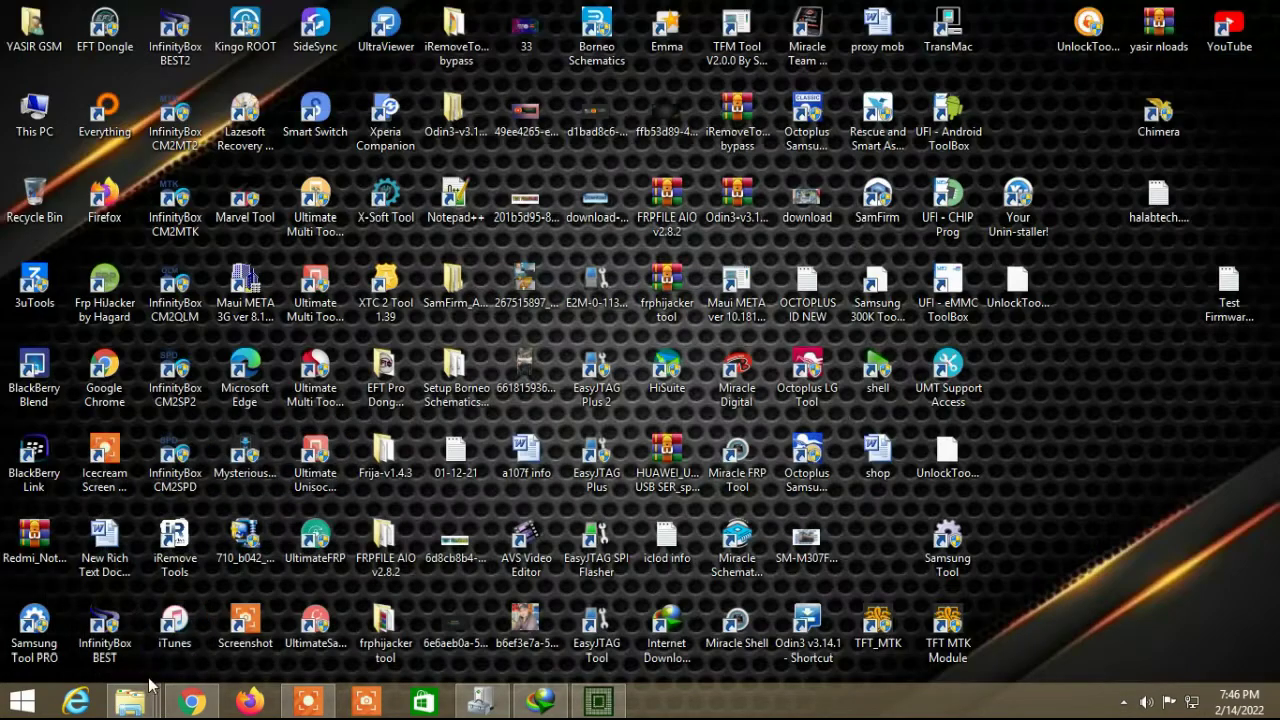
Step: Switch to the Redmi 7 (onclite) Redmi Y3 Bootloader Unlock File folder and show the full path of its Bootloader File subfolder
mouse_move(137, 708)
mouse_move(503, 595)
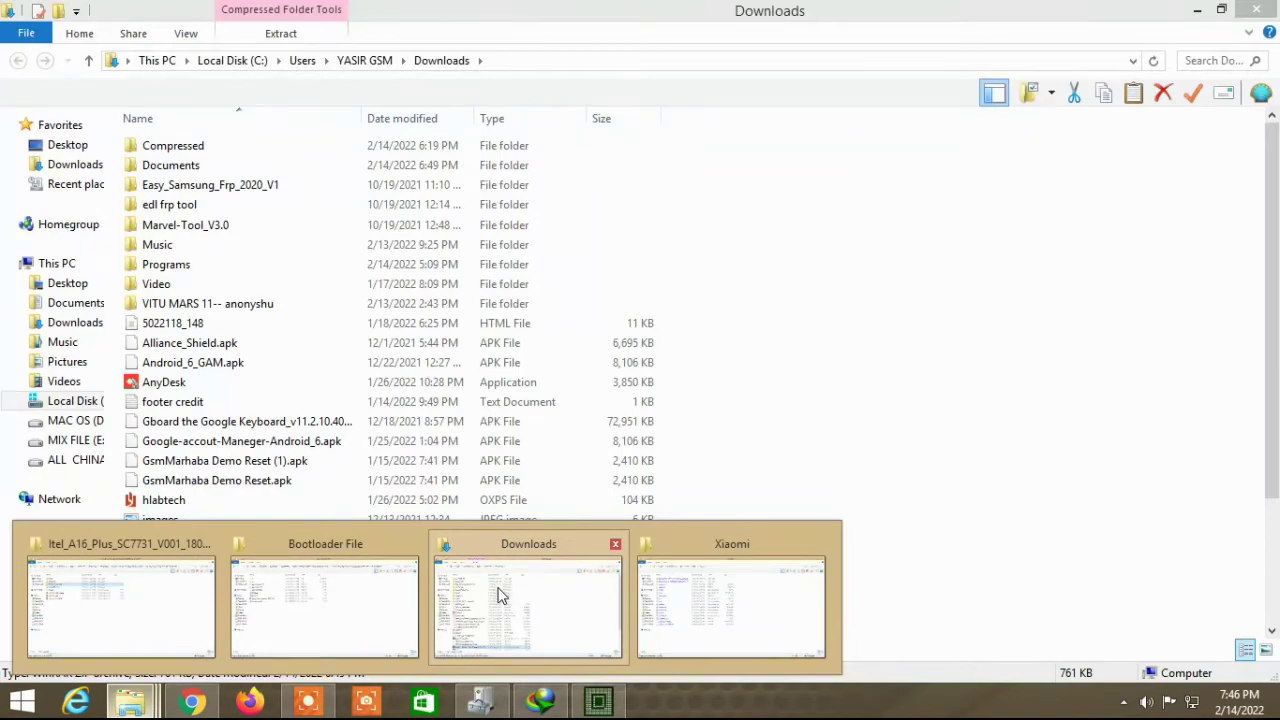
click(373, 591)
click(19, 61)
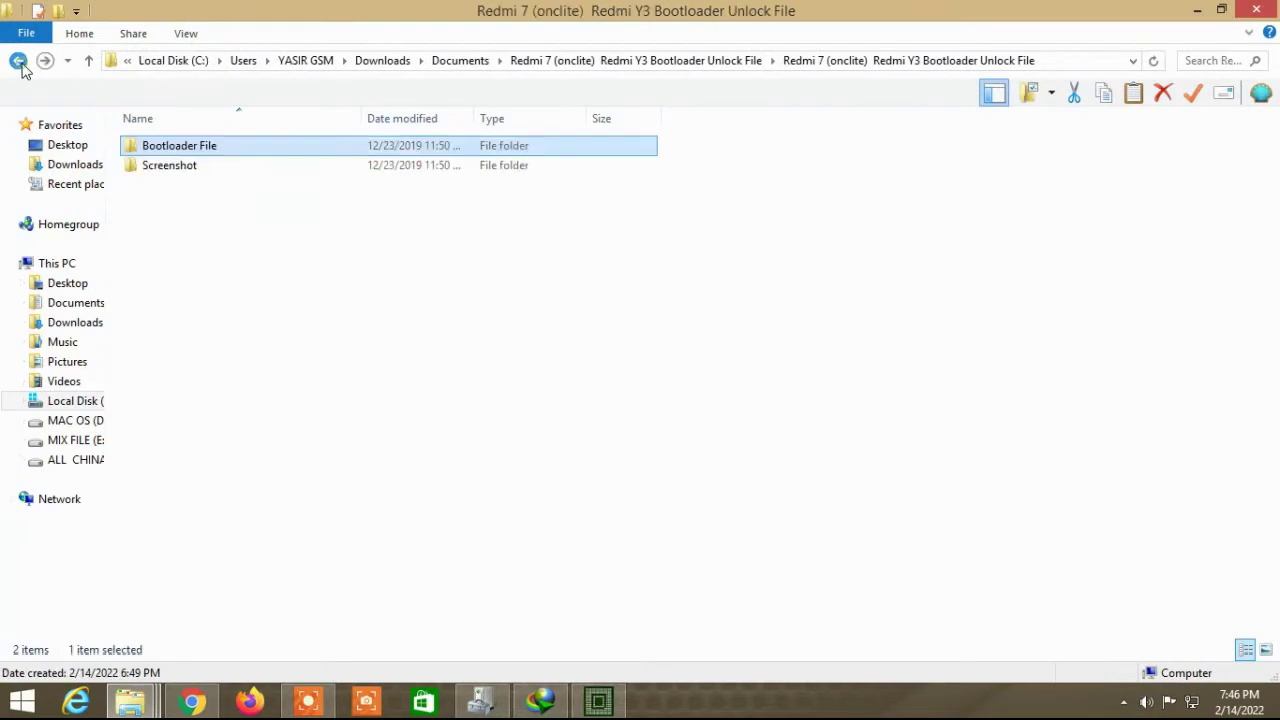
click(19, 61)
double_click(194, 148)
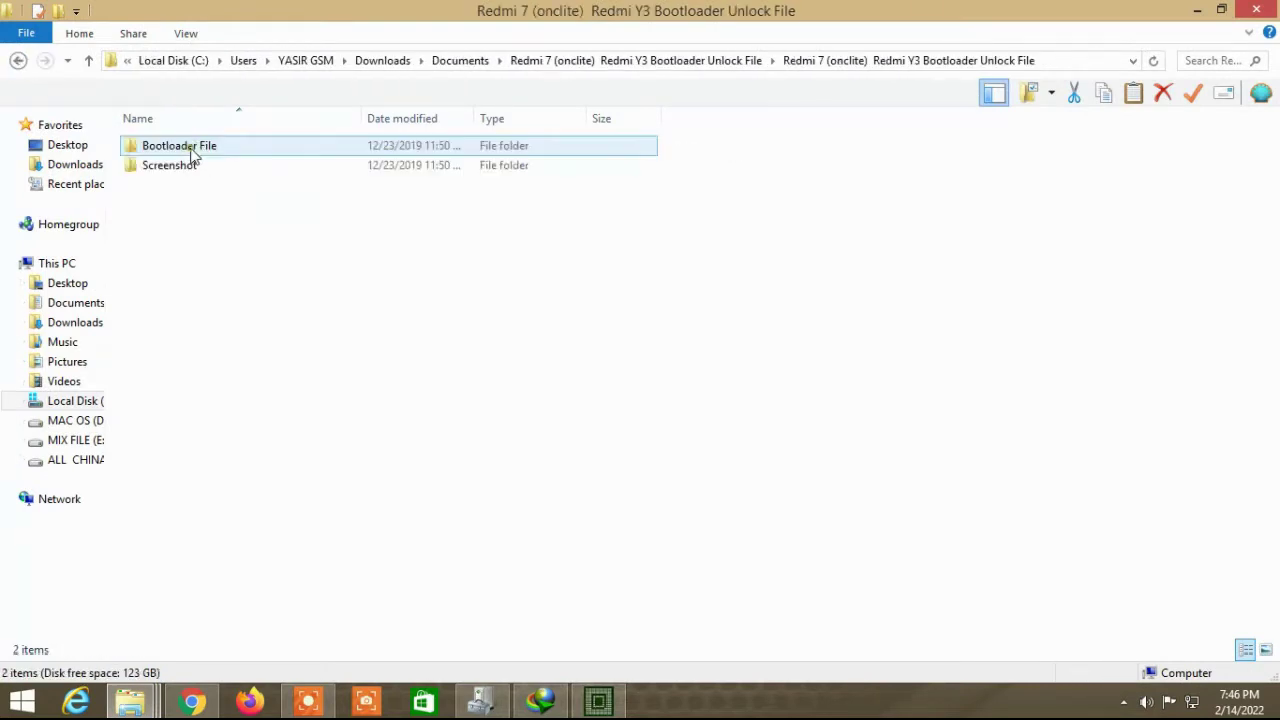
double_click(194, 148)
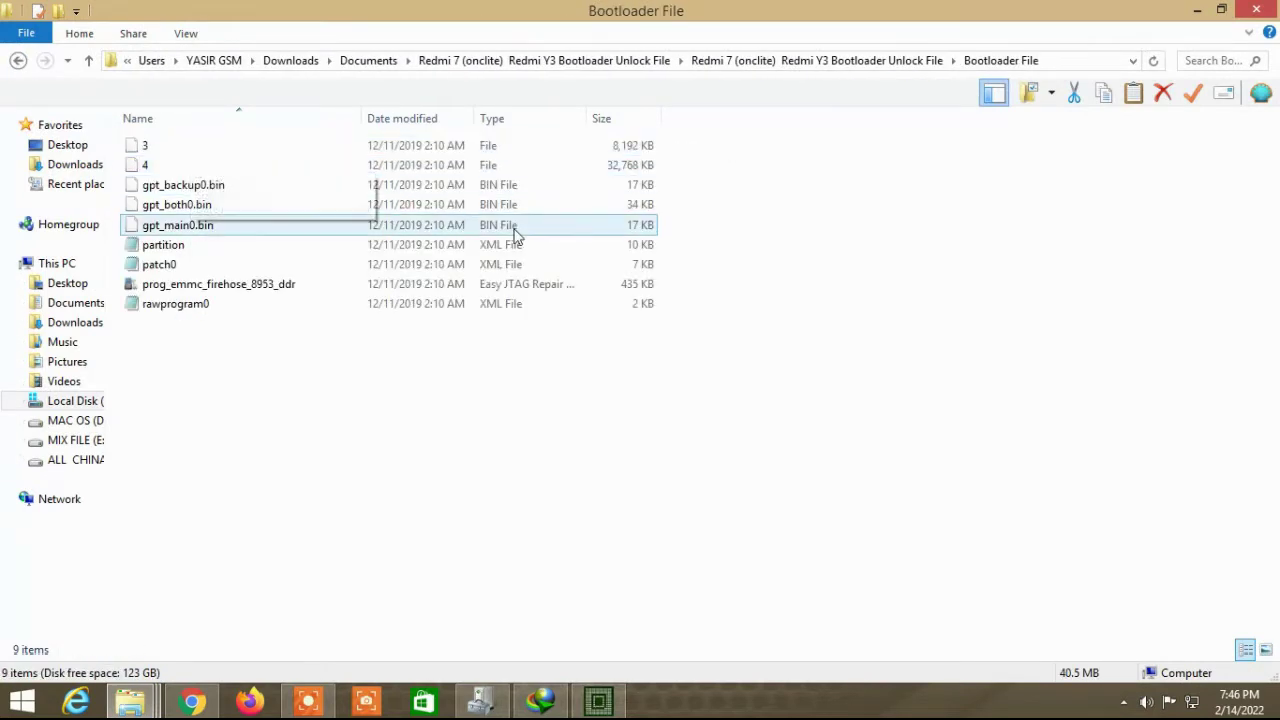
right_click(1070, 60)
click(1100, 119)
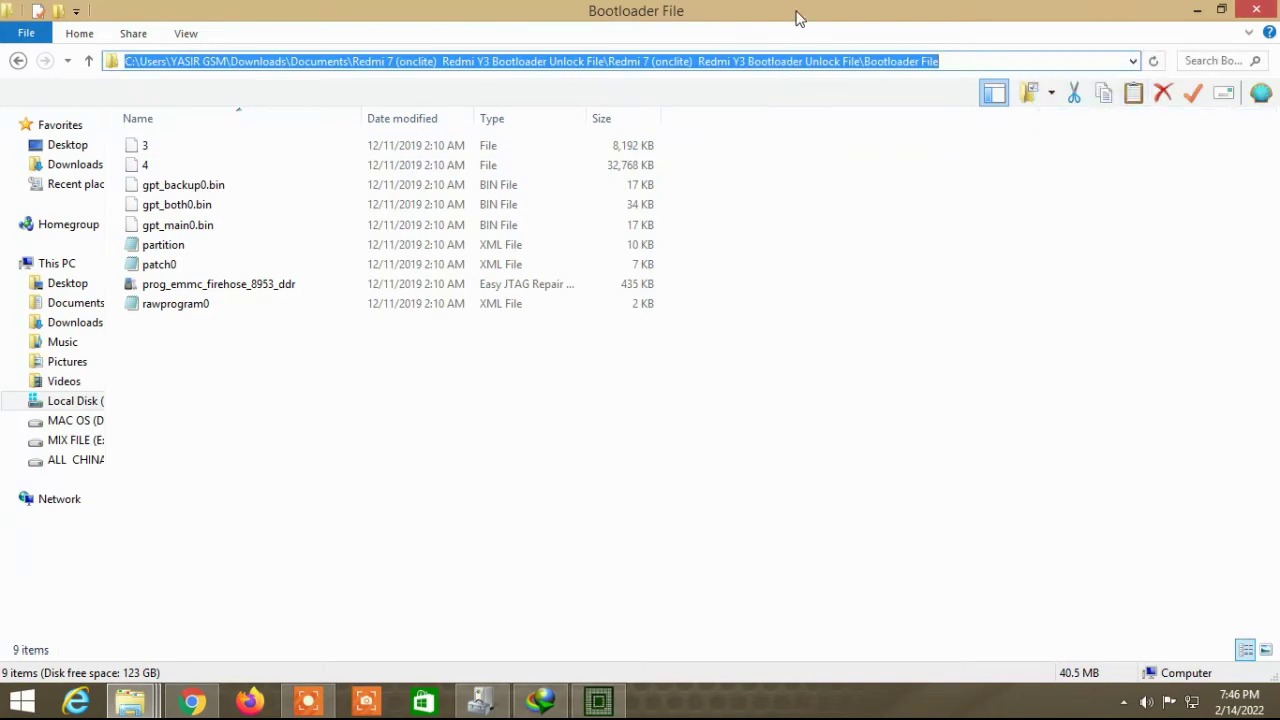
Step: Arrange the Bootloader File folder beside UFI eMMC ToolBox and show the toolbox's factory image settings
drag(798, 18, 540, 55)
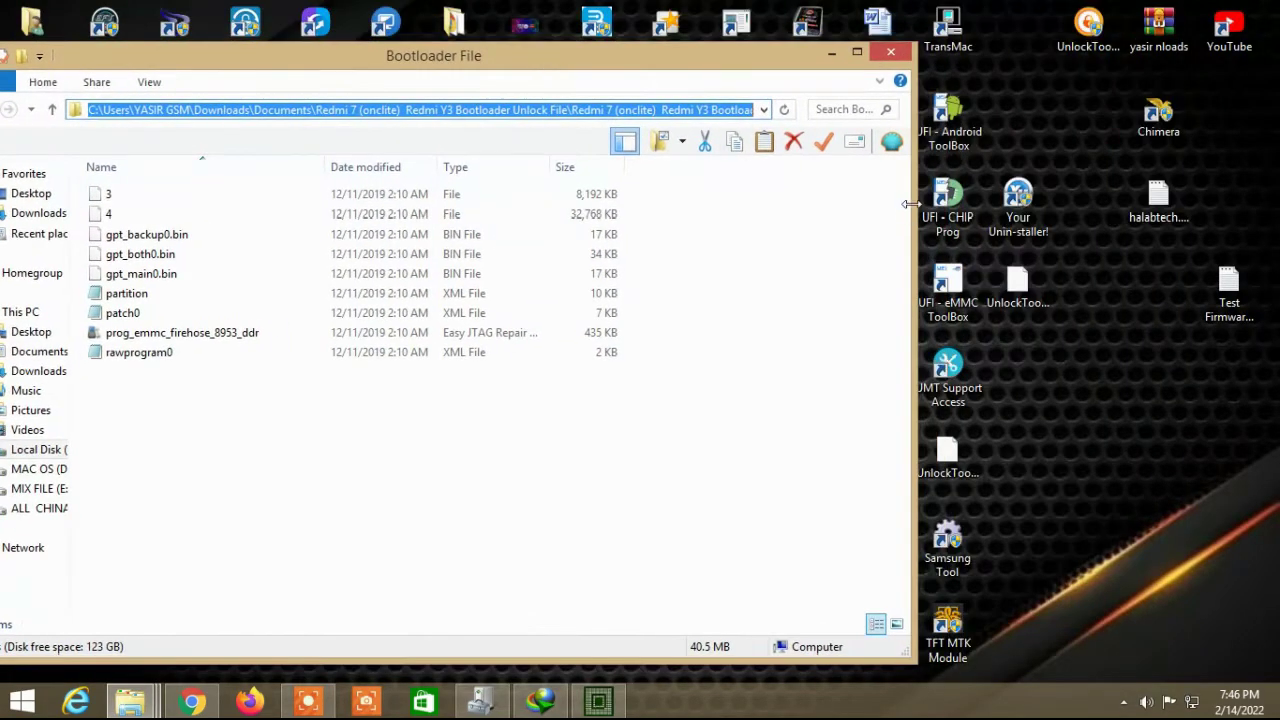
drag(910, 204, 428, 205)
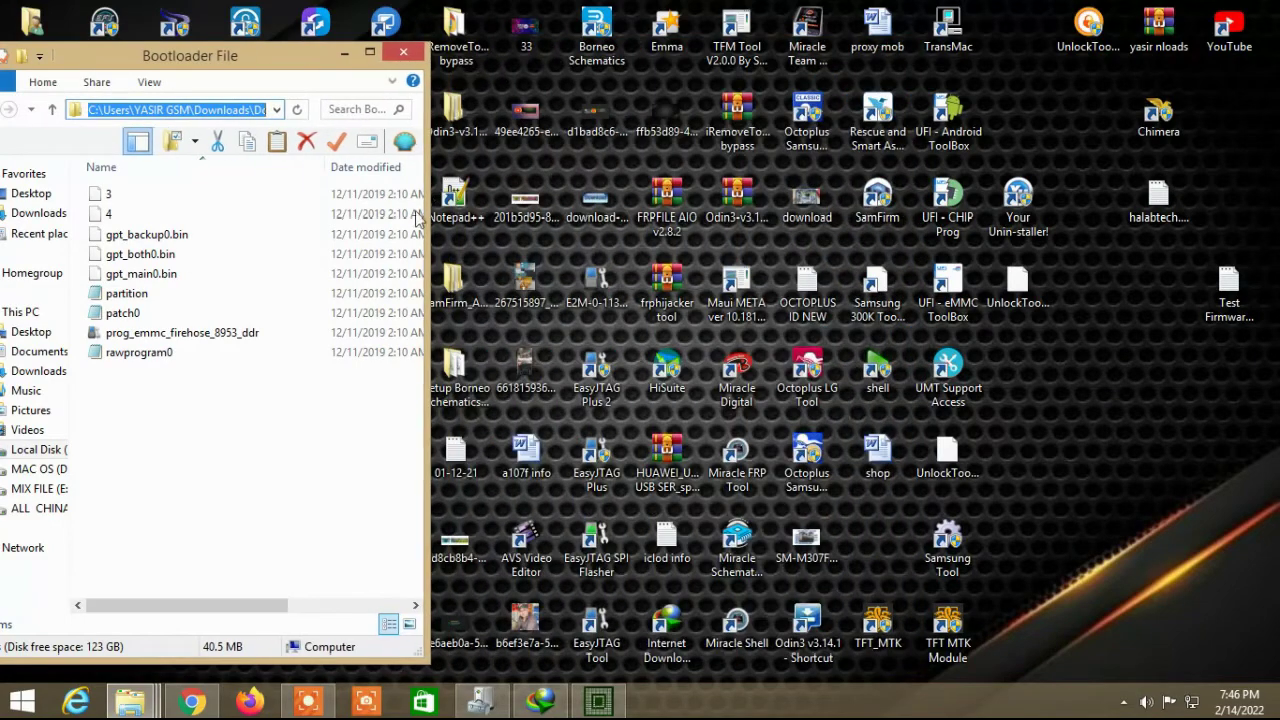
click(598, 700)
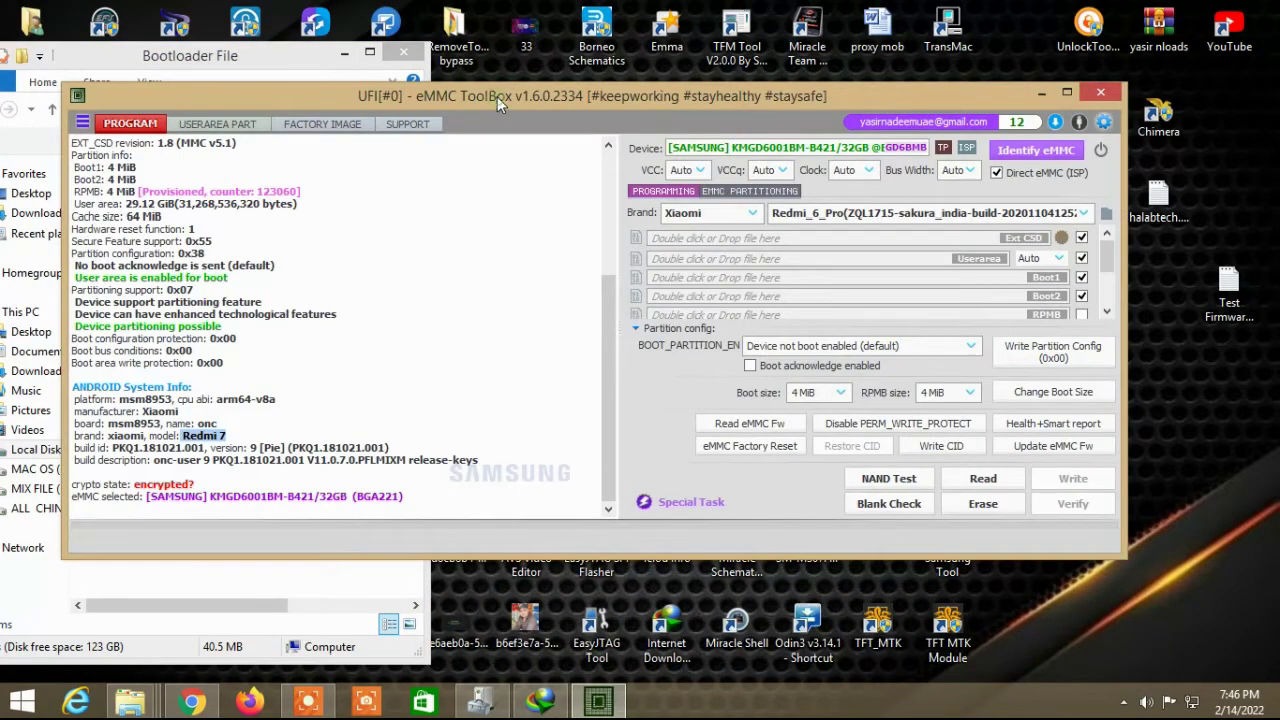
click(322, 123)
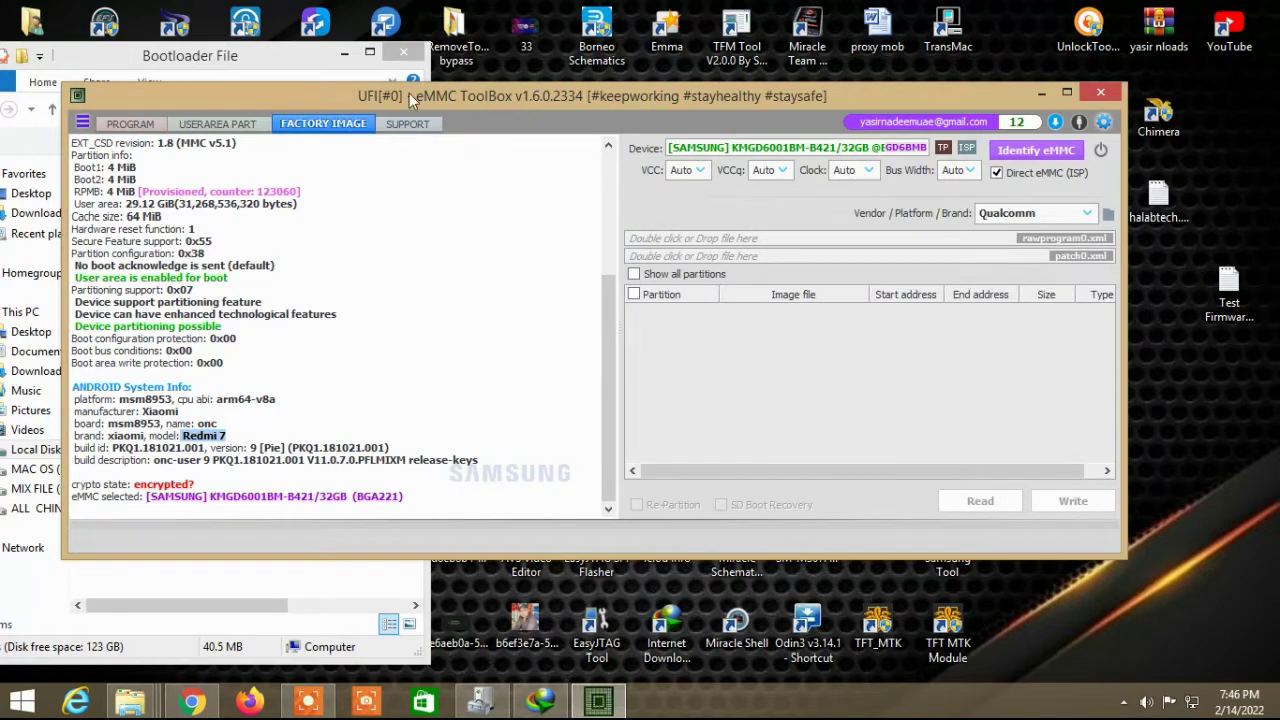
drag(409, 93, 601, 99)
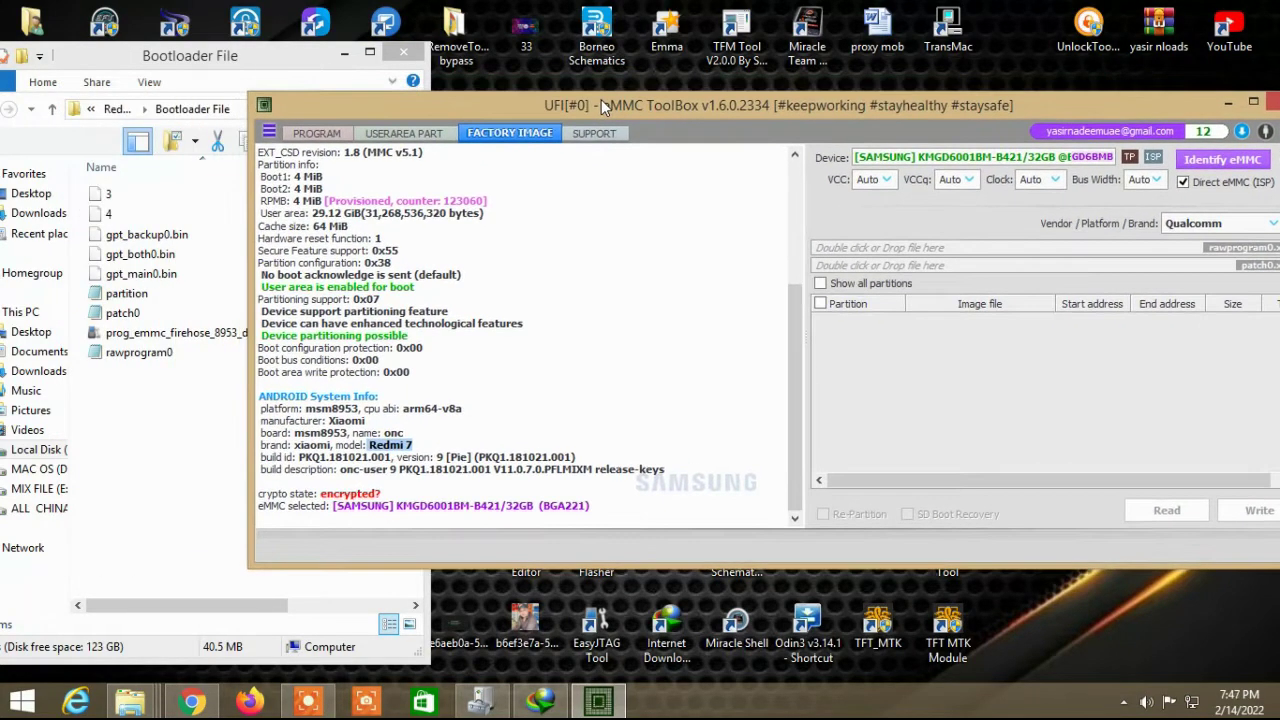
Step: Load rawprogram0.xml and patch0.xml as the Qualcomm factory image and start writing all its partitions to the eMMC
click(142, 358)
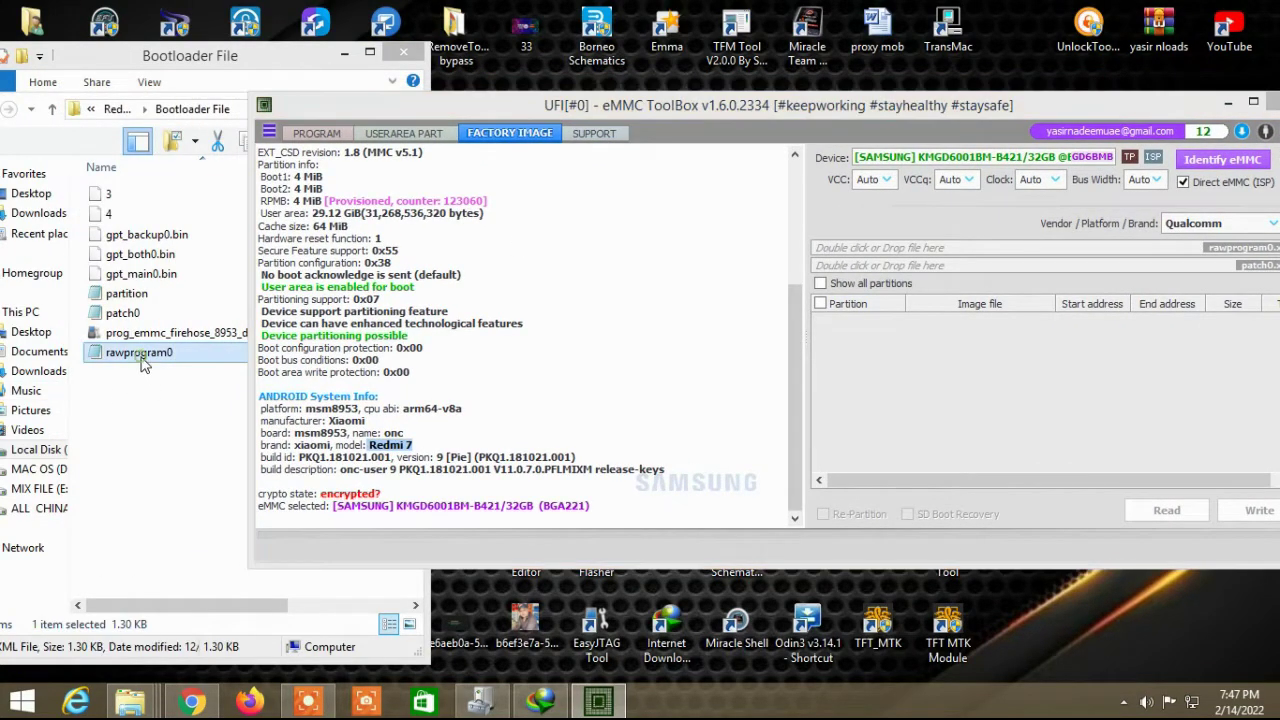
drag(142, 364, 935, 248)
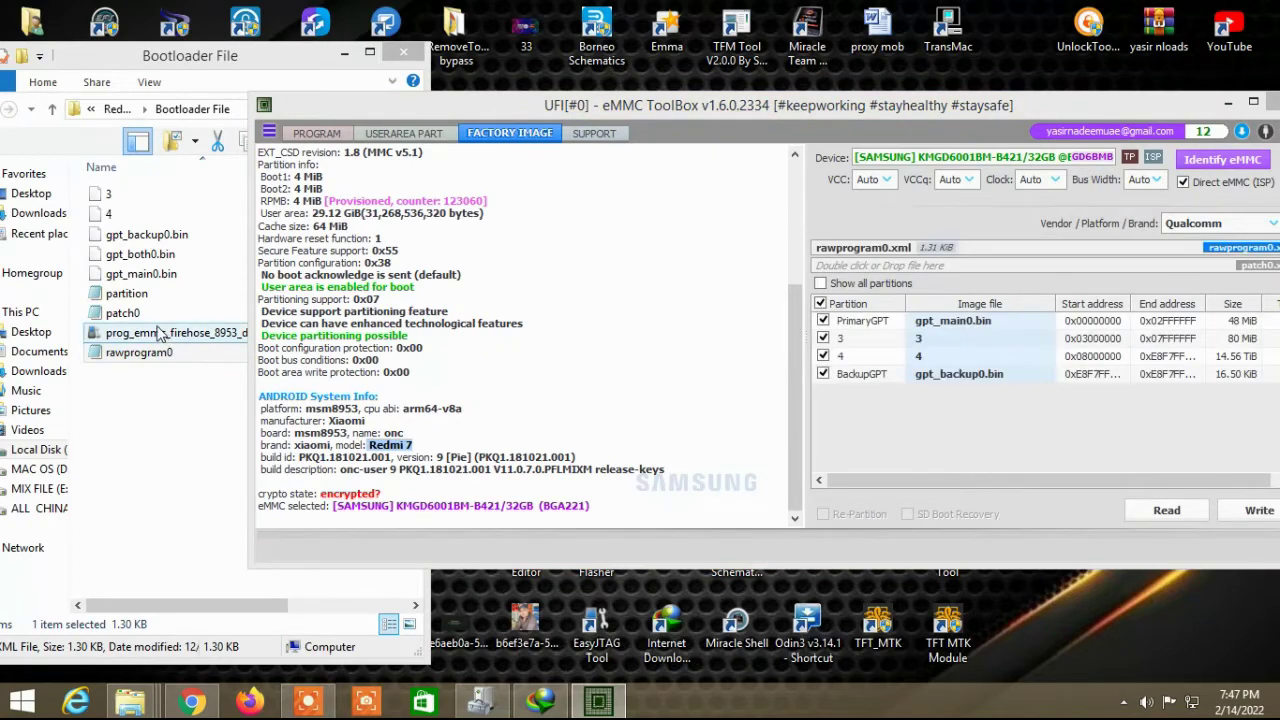
drag(133, 316, 1128, 270)
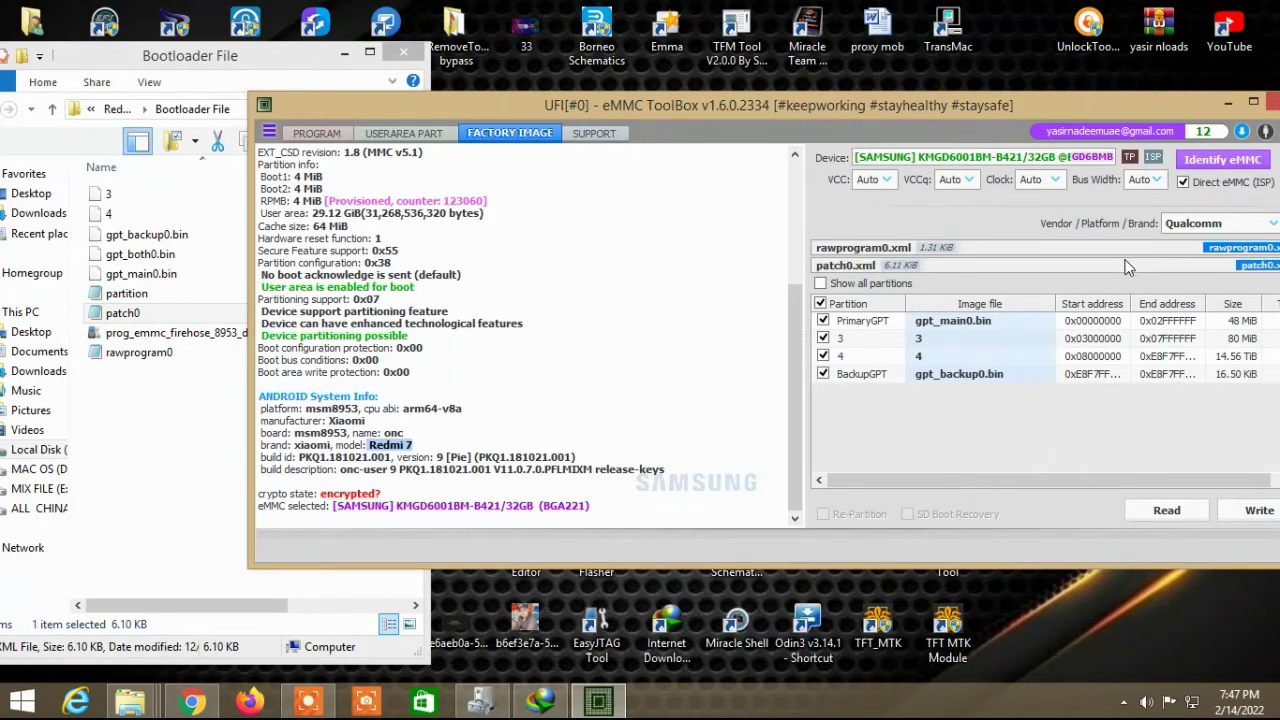
drag(992, 104, 825, 74)
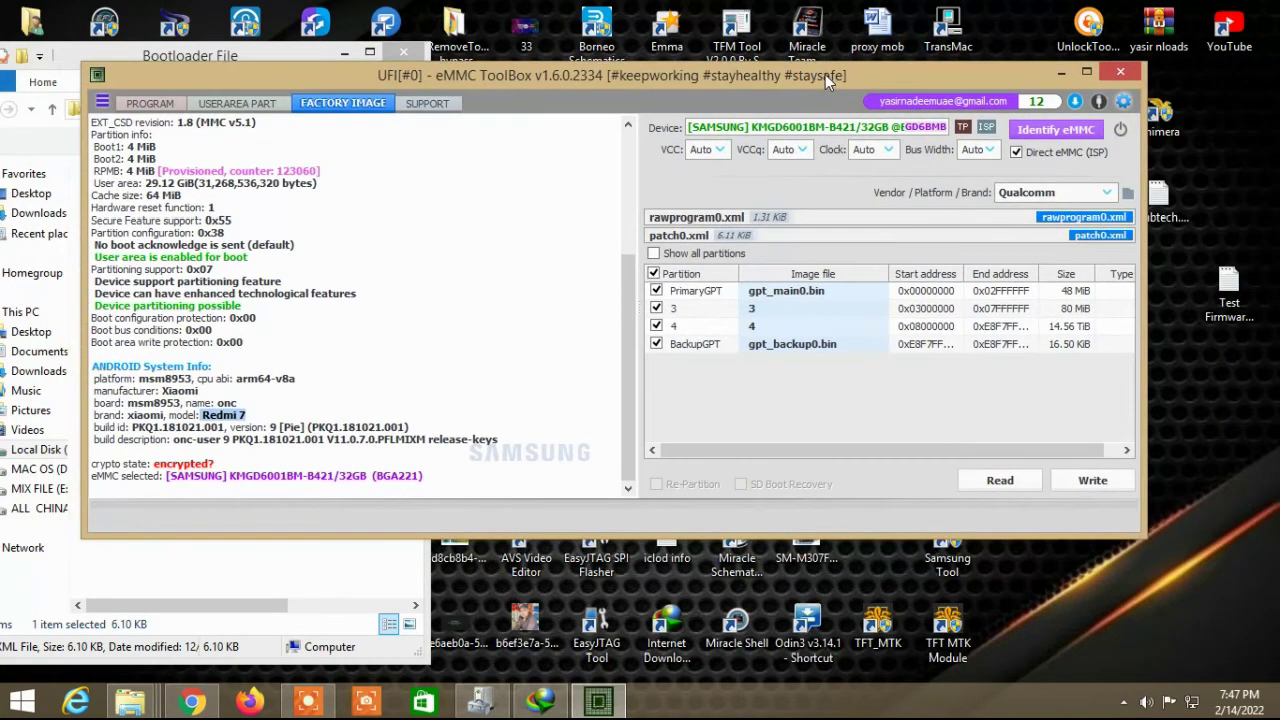
click(1095, 482)
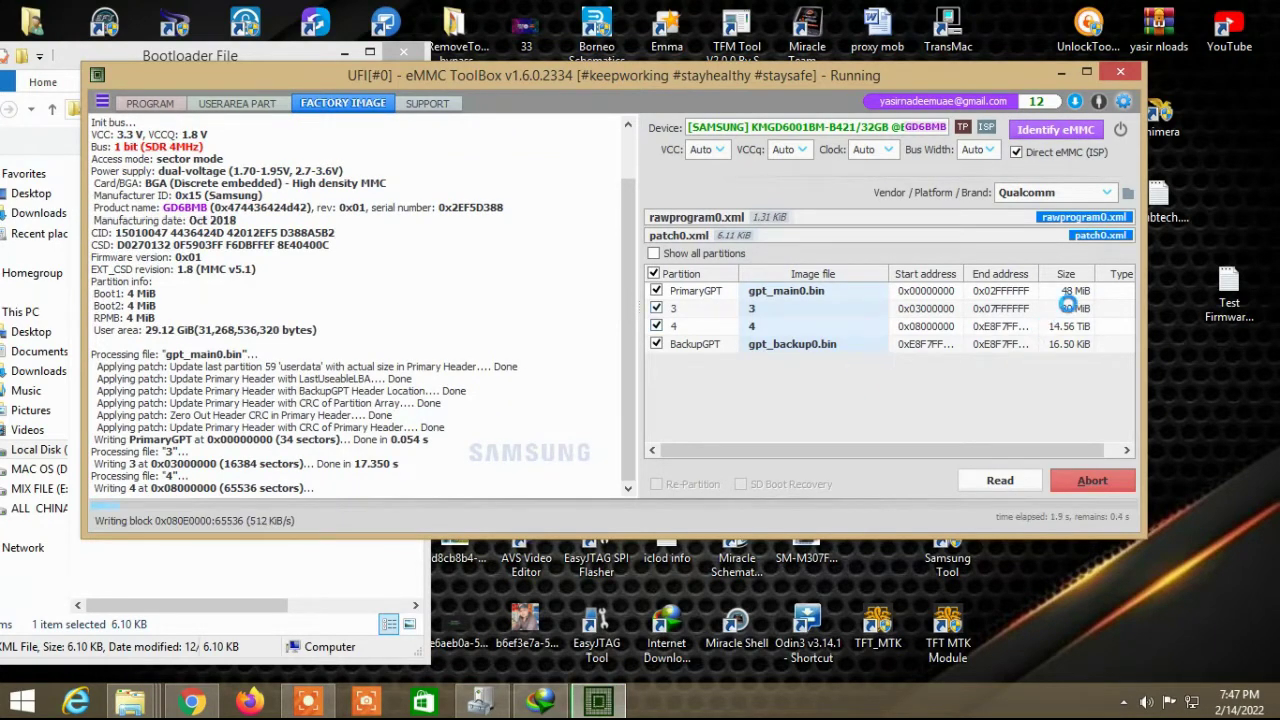
right_click(1233, 113)
click(1191, 178)
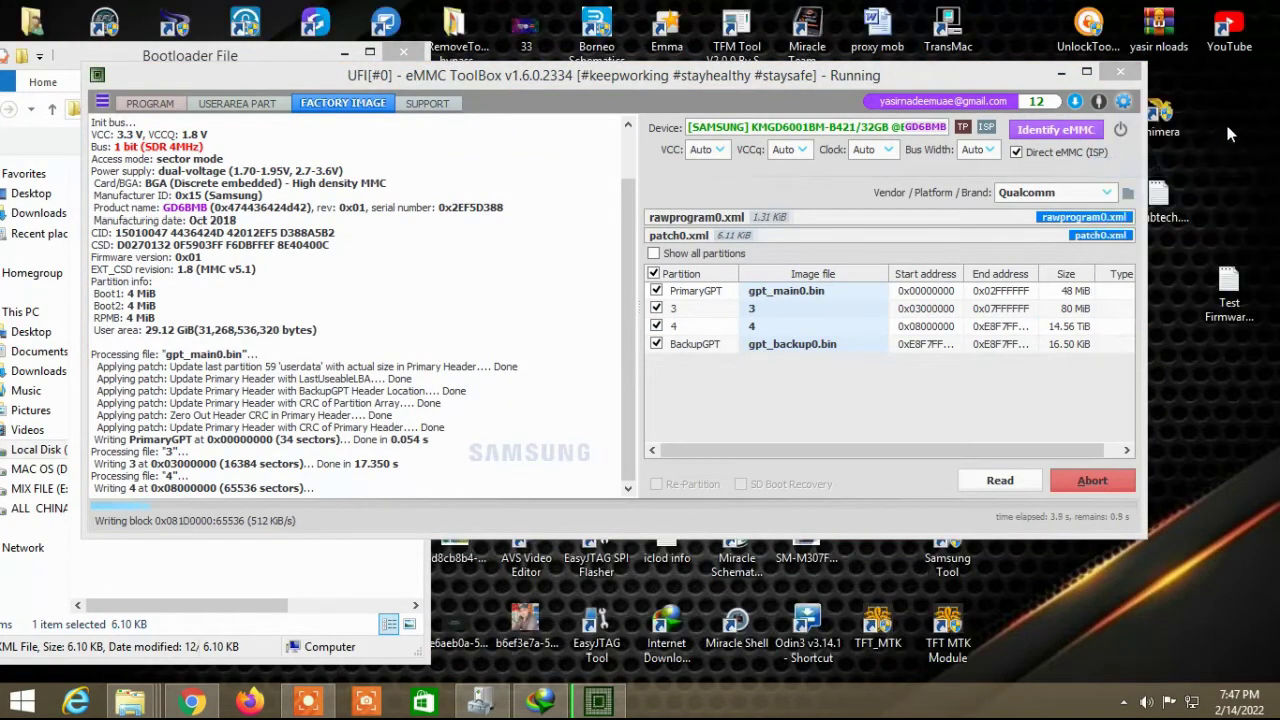
right_click(1225, 120)
click(1191, 174)
right_click(1240, 120)
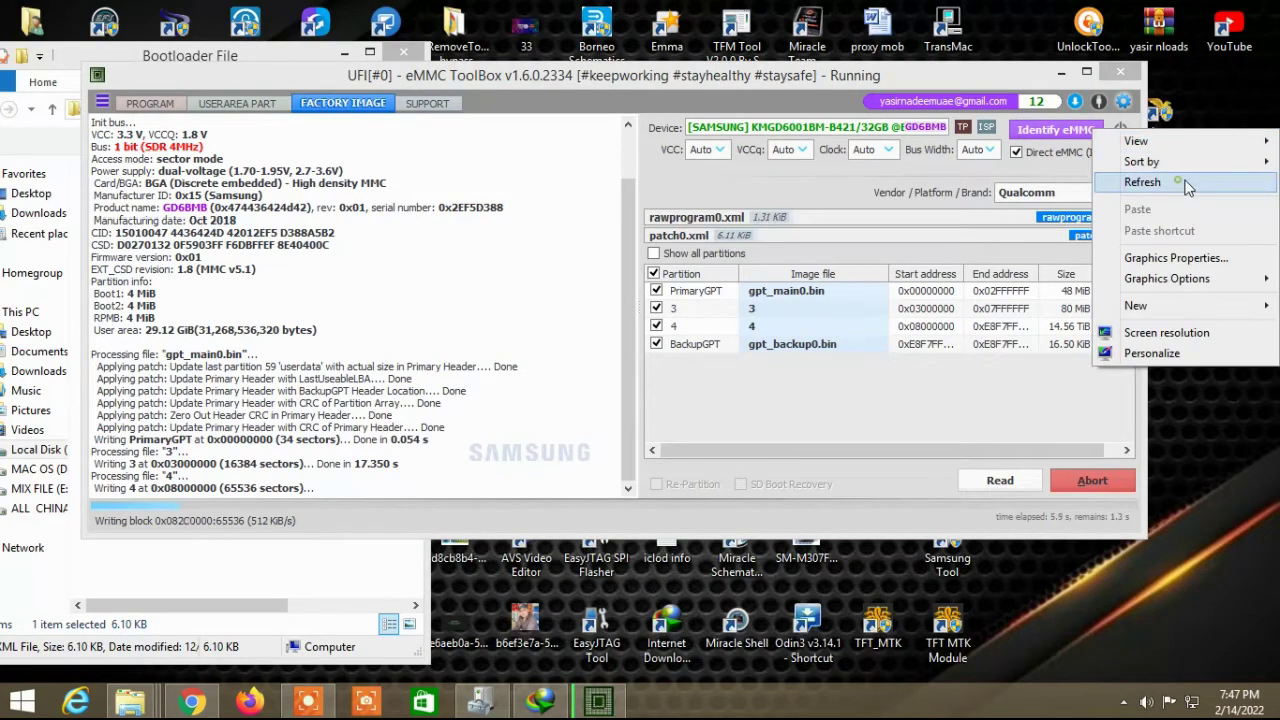
click(1195, 172)
right_click(1214, 142)
click(1203, 195)
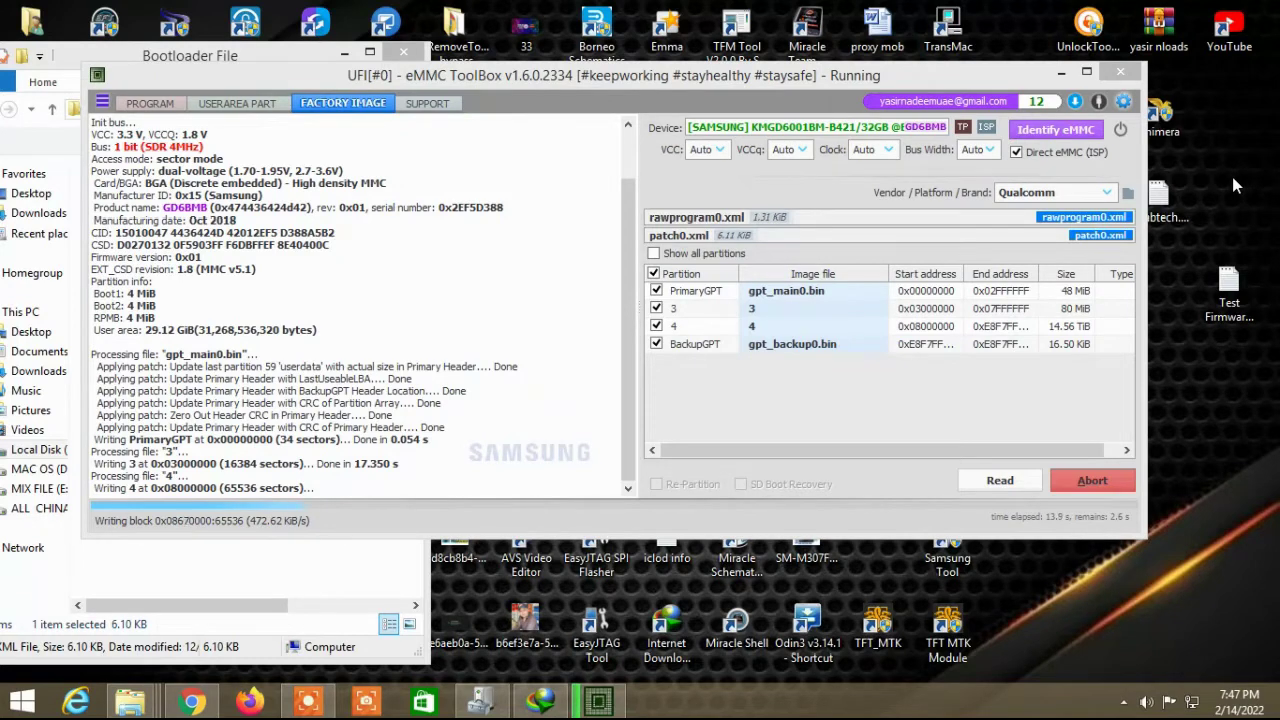
Step: Examine the Android build details in the Test Firmware text file, highlighting V11.0.7, and minimize the note and toolbox windows
double_click(1229, 283)
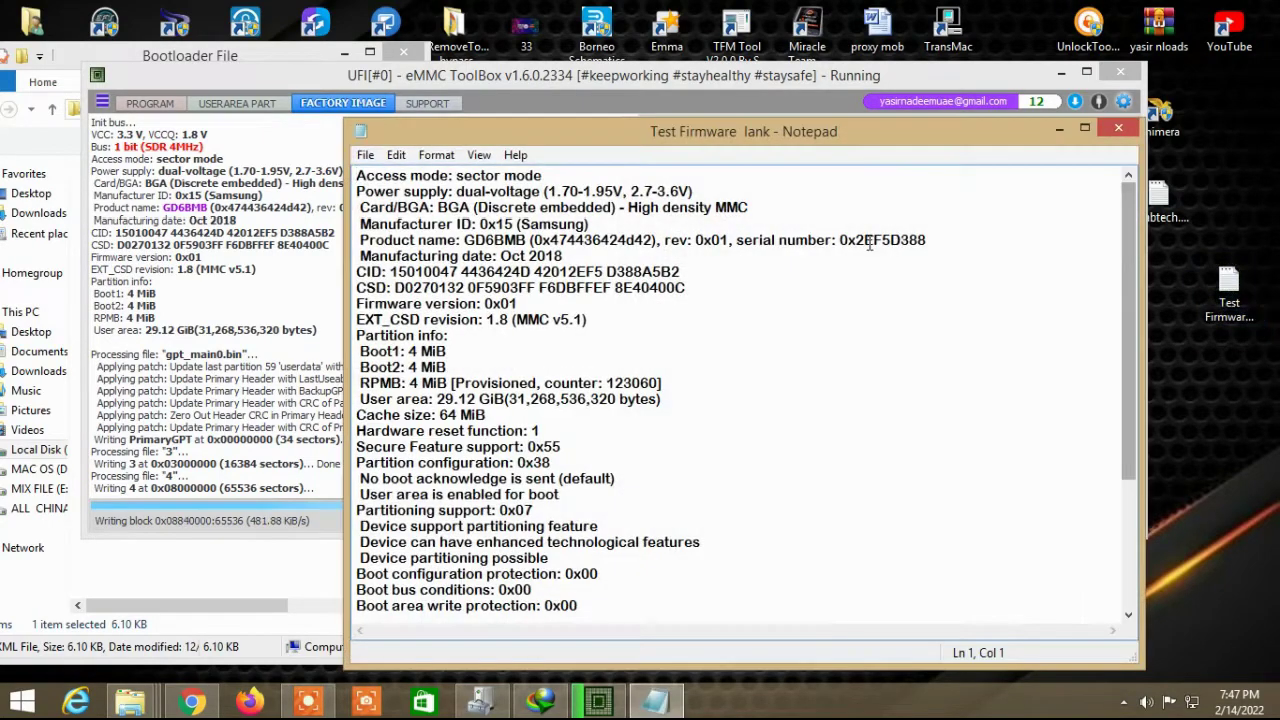
scroll(807, 402, down, 4)
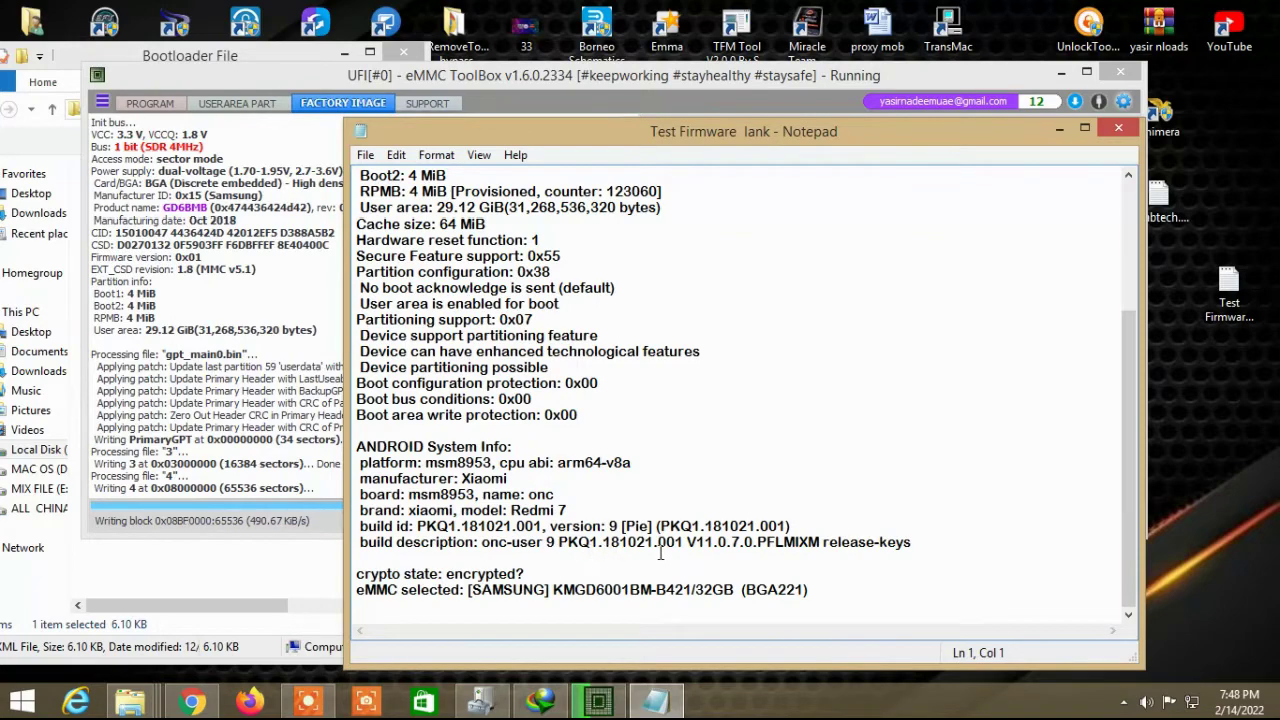
drag(686, 541, 741, 546)
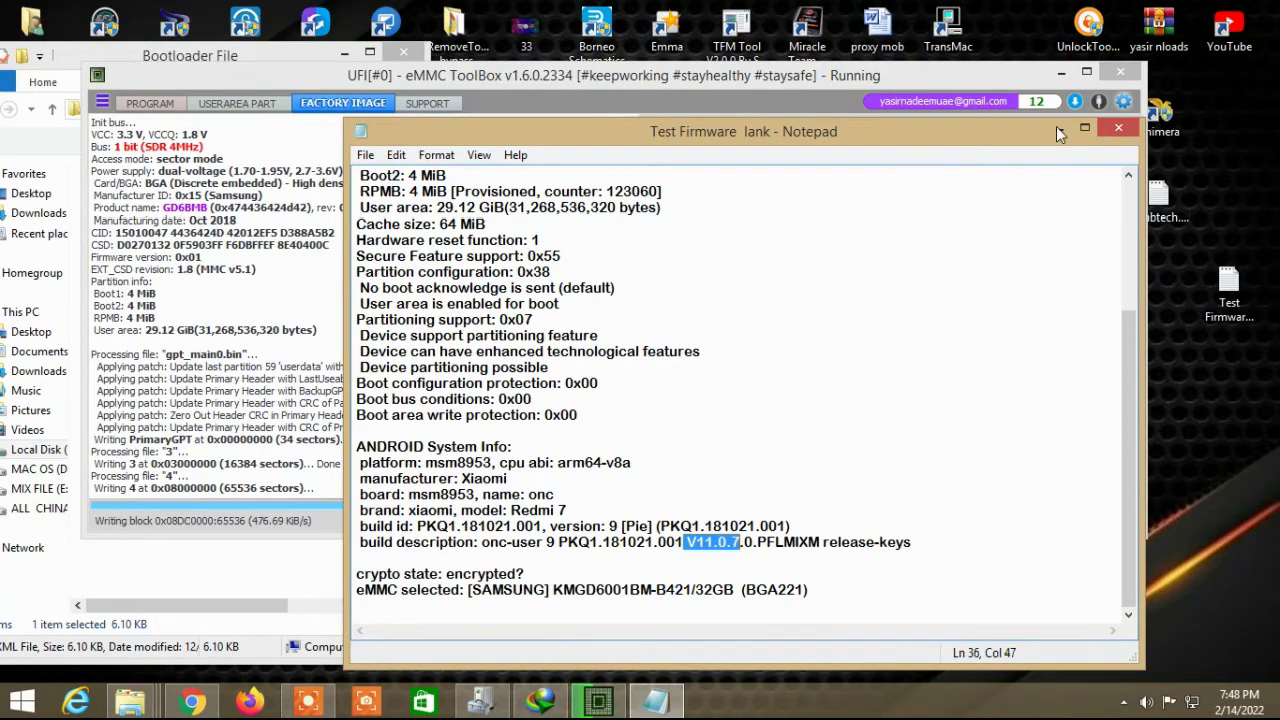
click(1066, 73)
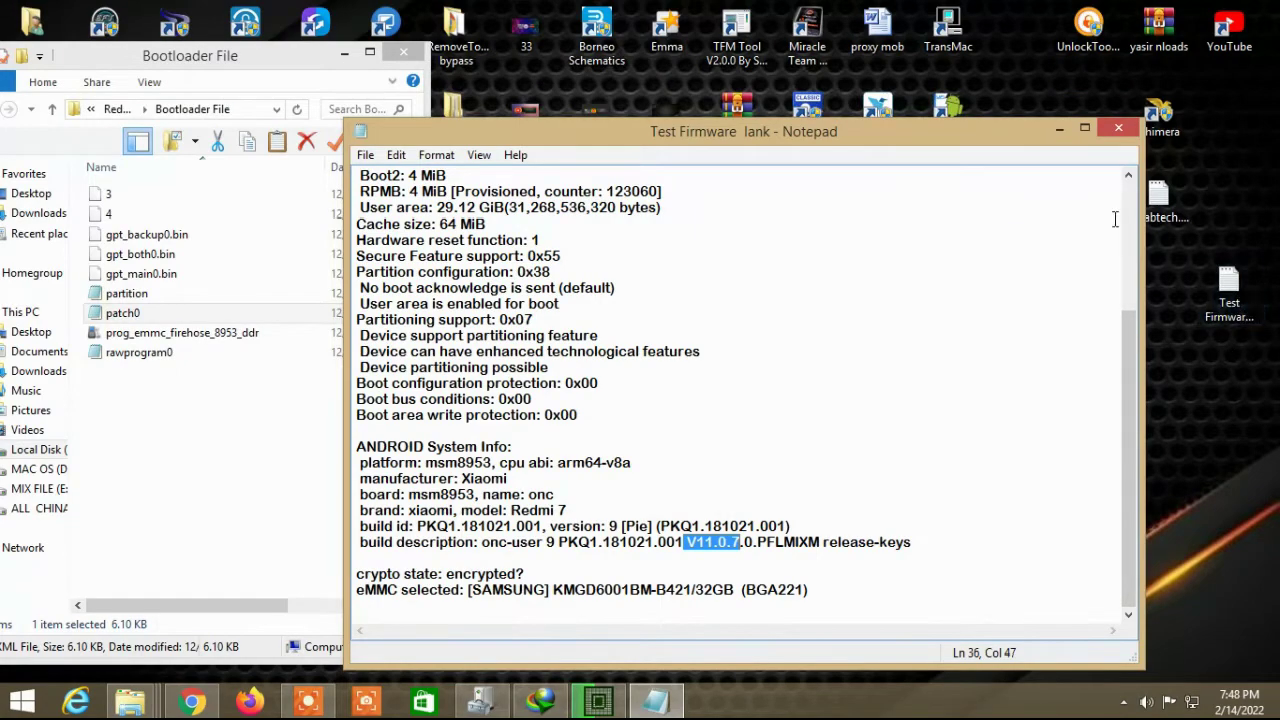
click(1059, 128)
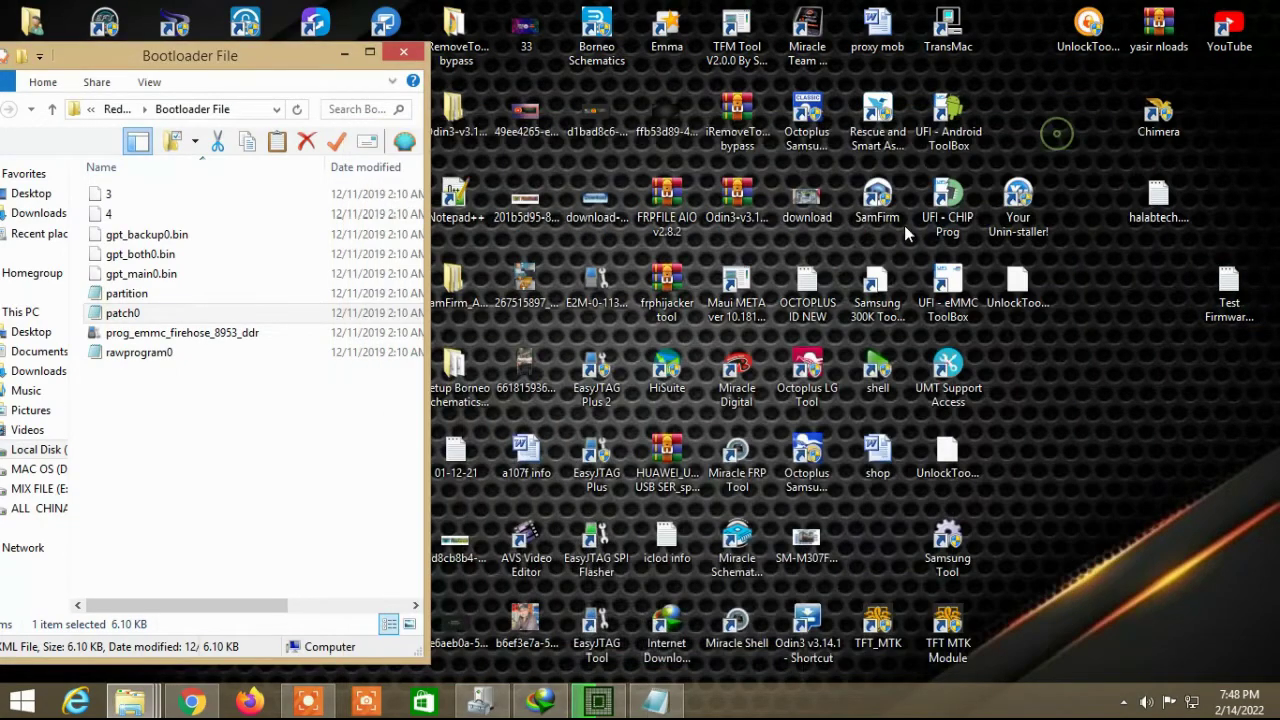
Step: Bring the UFI eMMC ToolBox window back into view to follow the factory image write
click(597, 702)
right_click(1256, 141)
click(1200, 194)
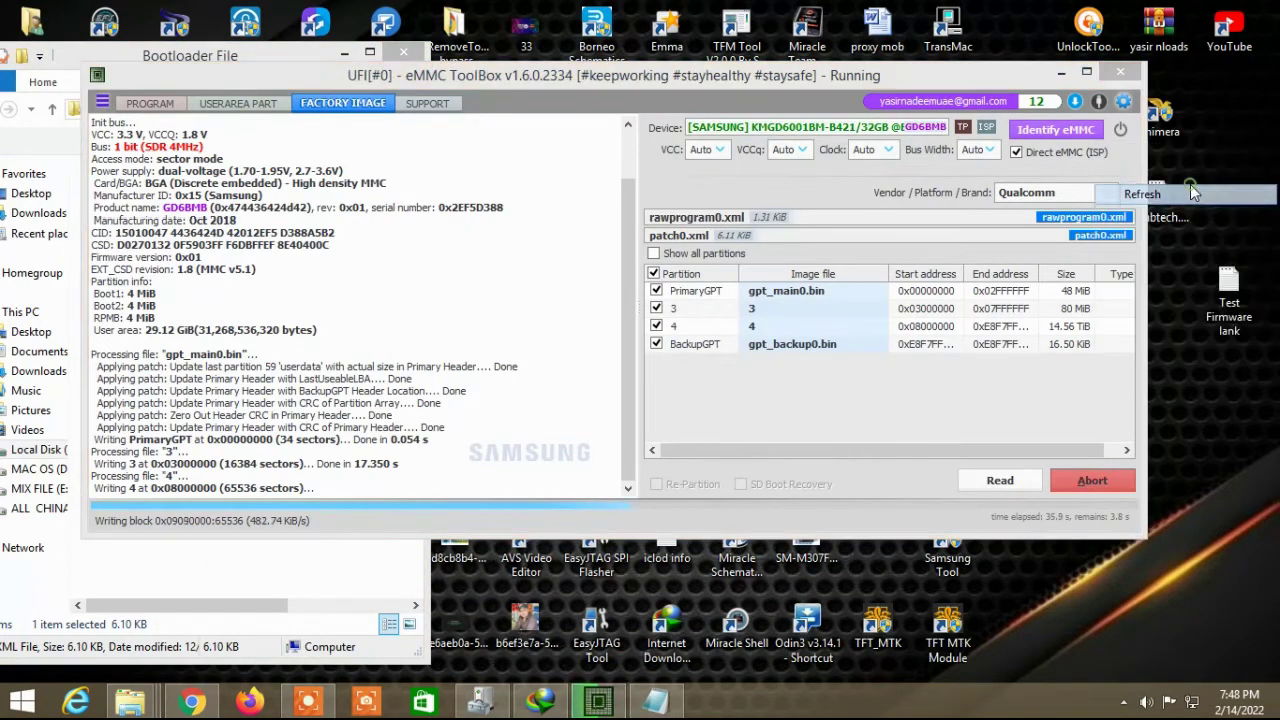
right_click(1250, 134)
click(1205, 187)
right_click(1247, 113)
click(1218, 182)
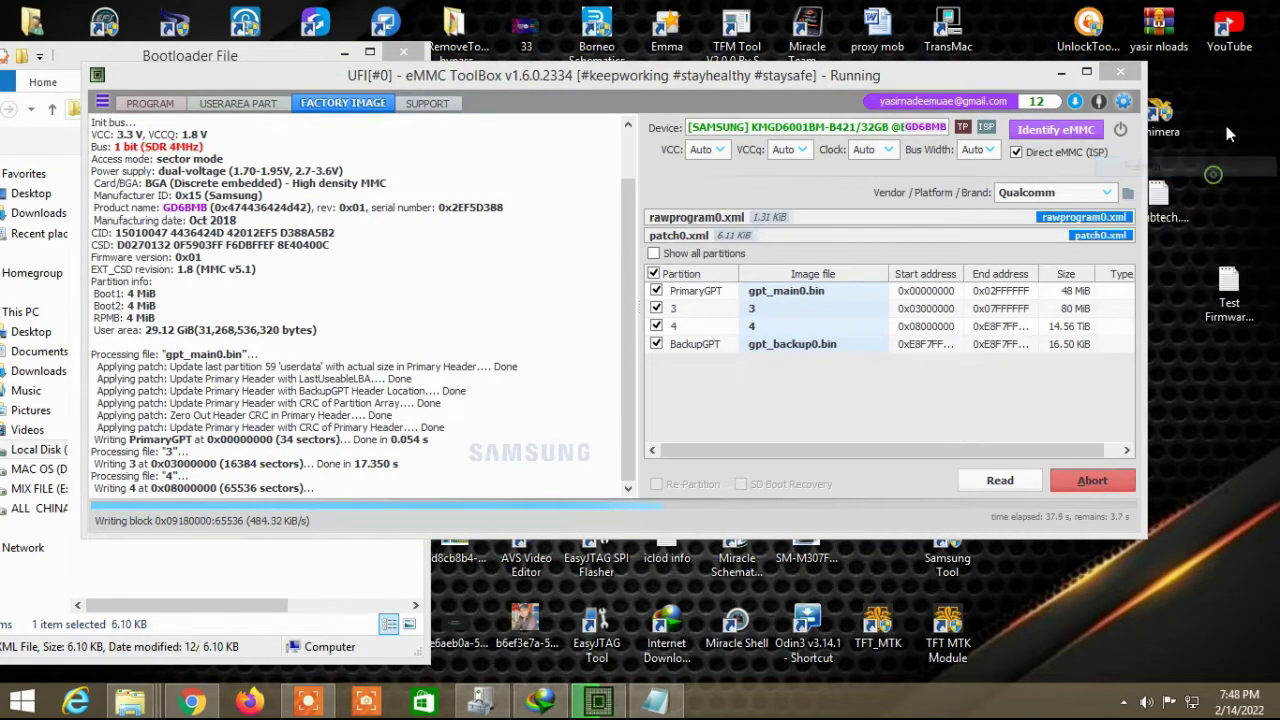
right_click(1224, 120)
click(1203, 190)
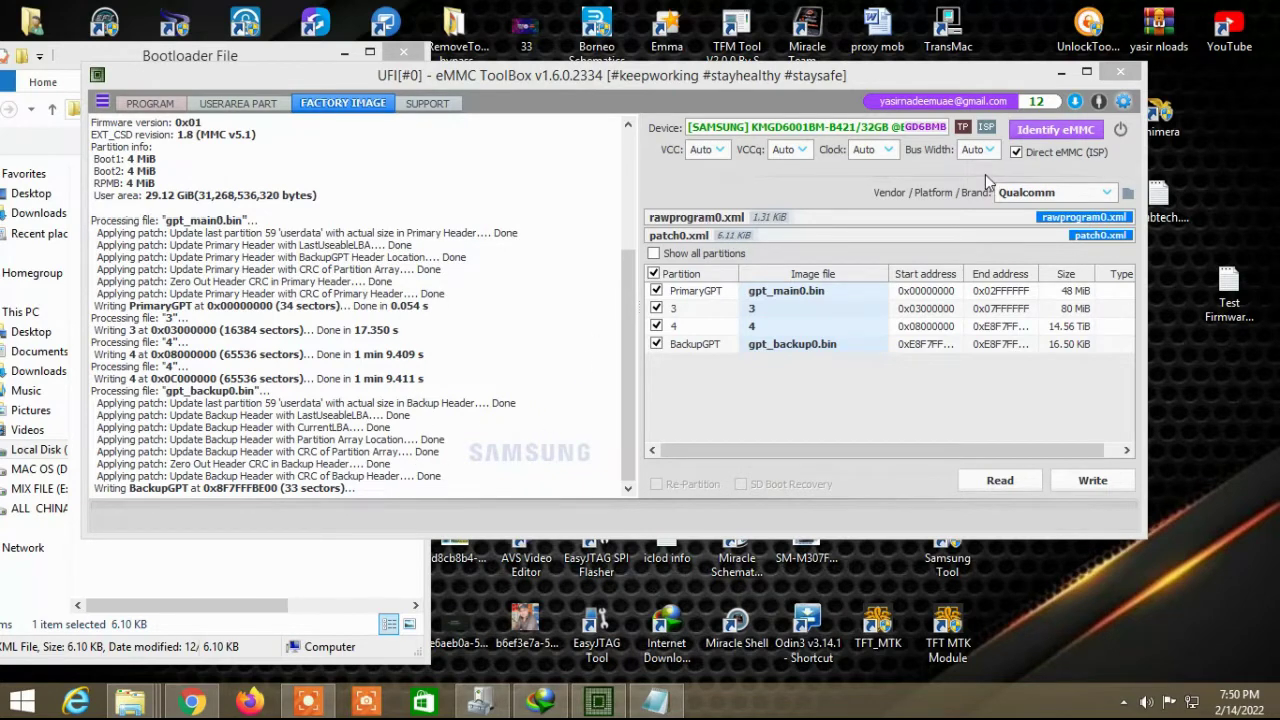
Step: Identify the eMMC again over ISP and examine the Android system info and build description in the log
click(1020, 130)
right_click(1012, 28)
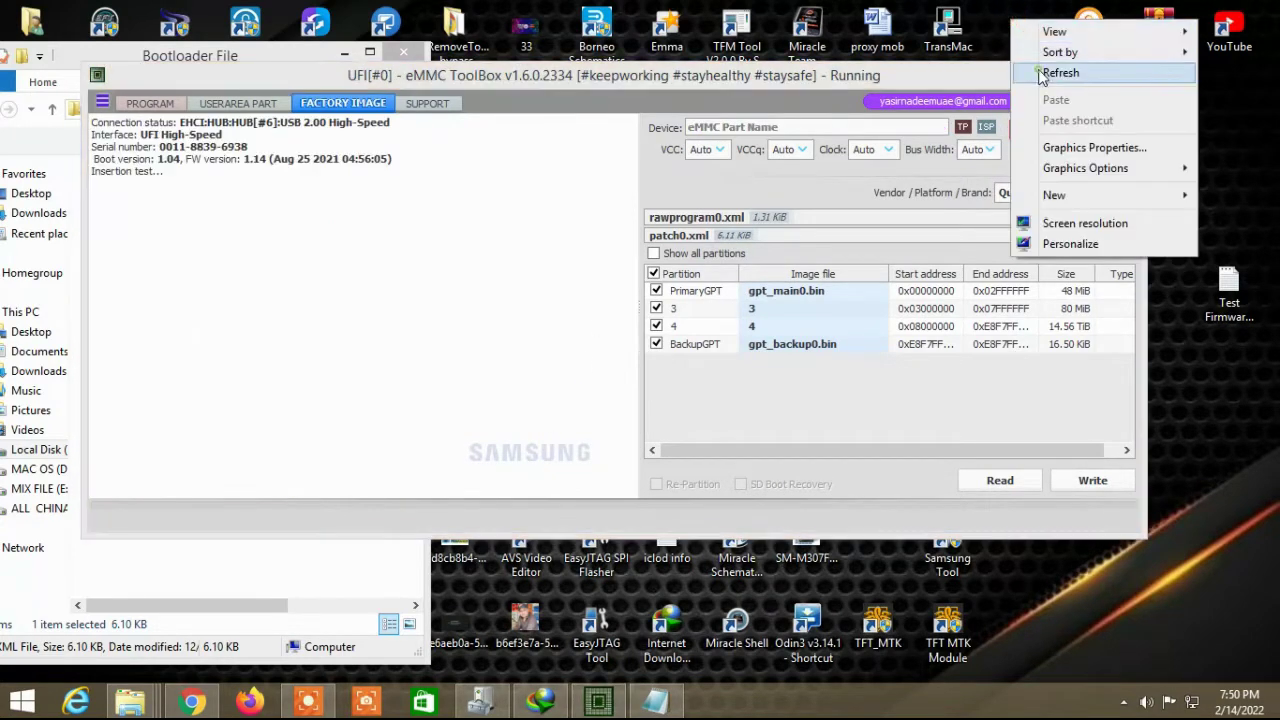
click(1060, 71)
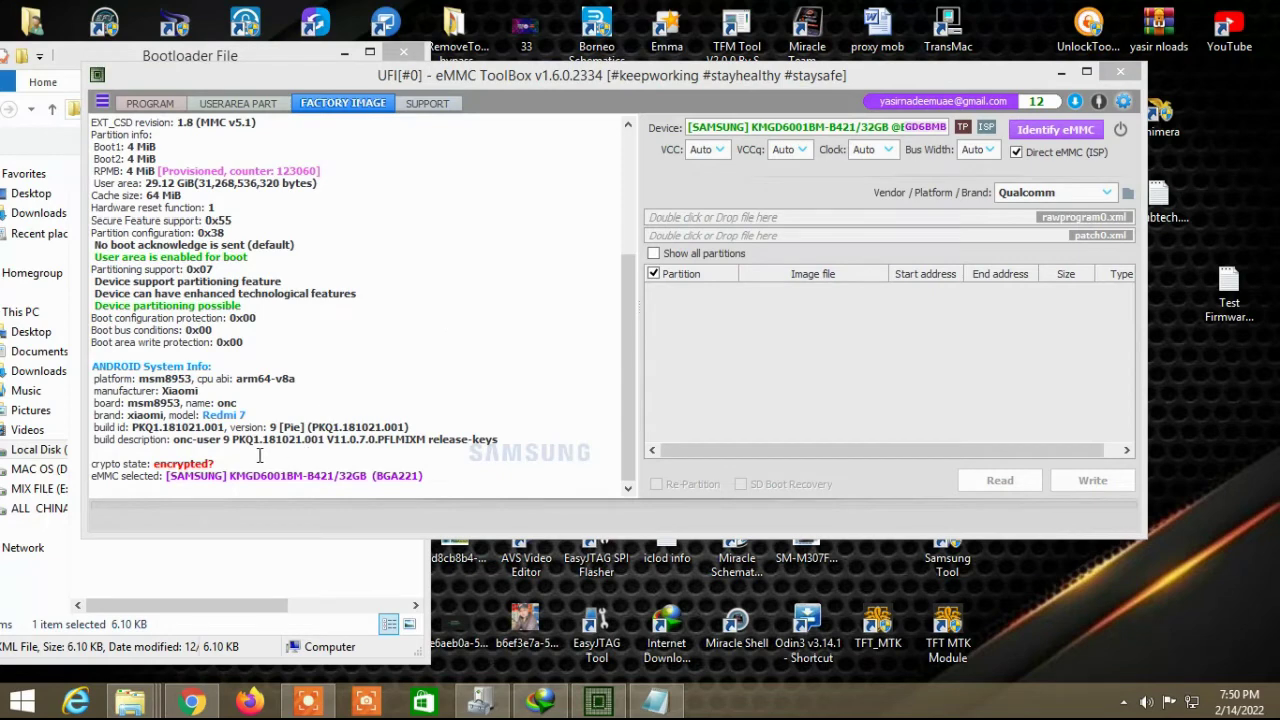
click(480, 454)
drag(302, 446, 185, 427)
click(338, 394)
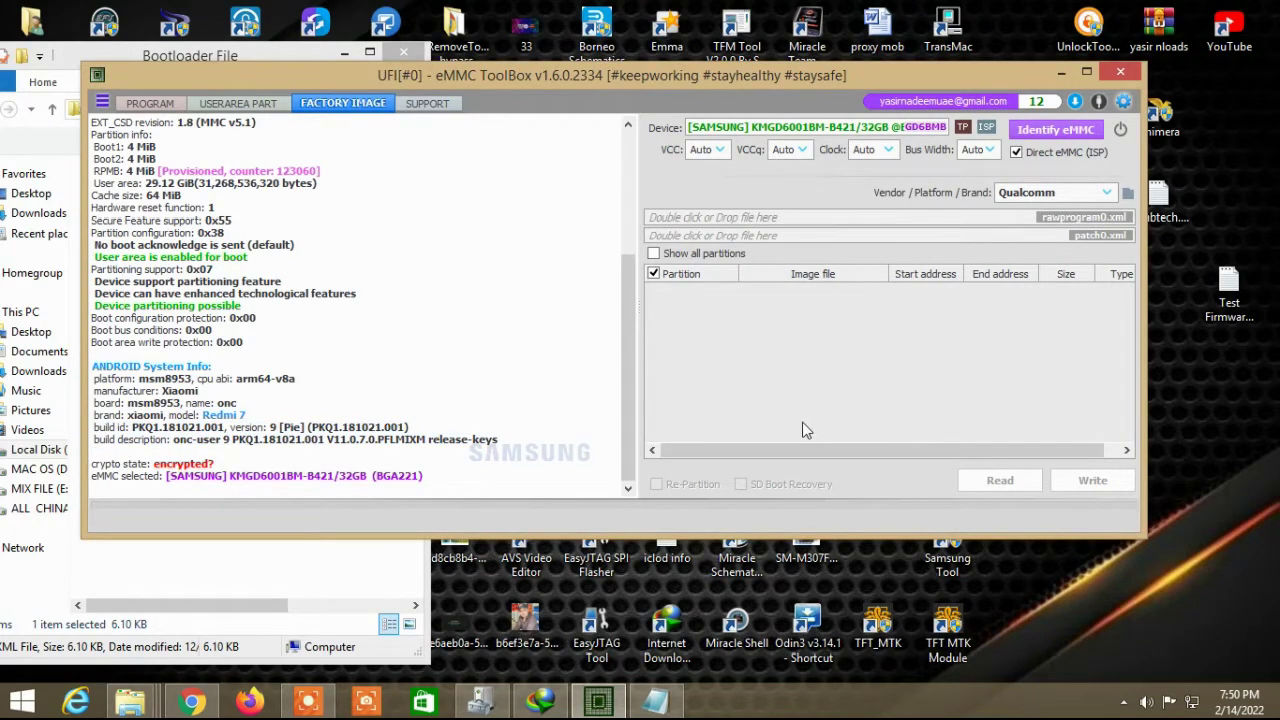